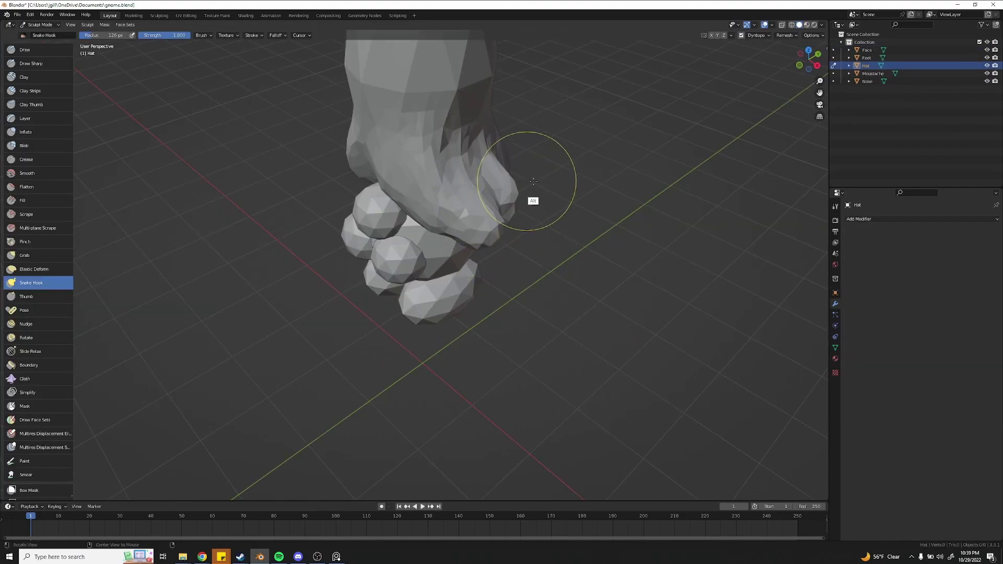
mouse_move(520, 190)
alt+middle_down()
mouse_move(547, 266)
mouse_move(495, 278)
alt+middle_up()
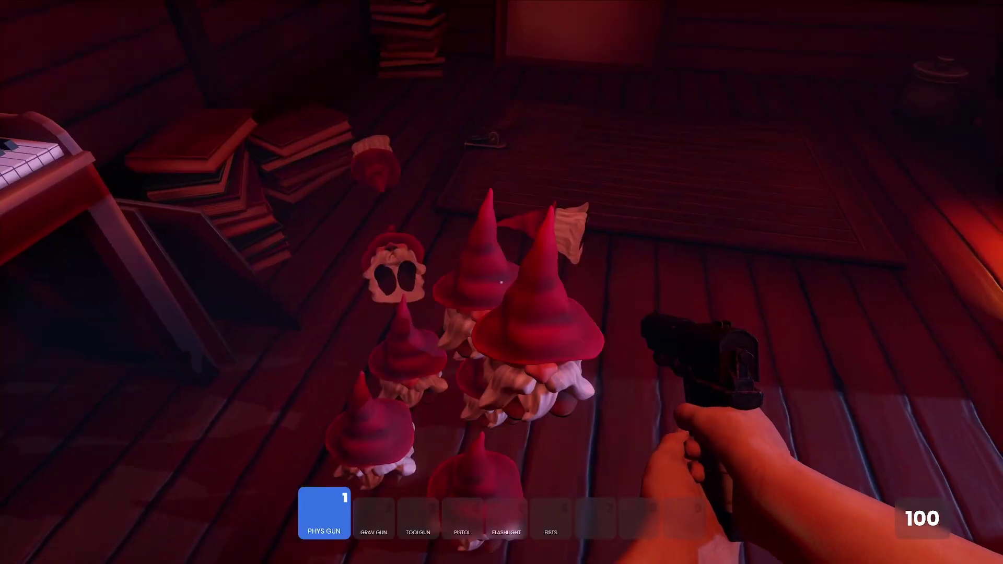
click(501, 282)
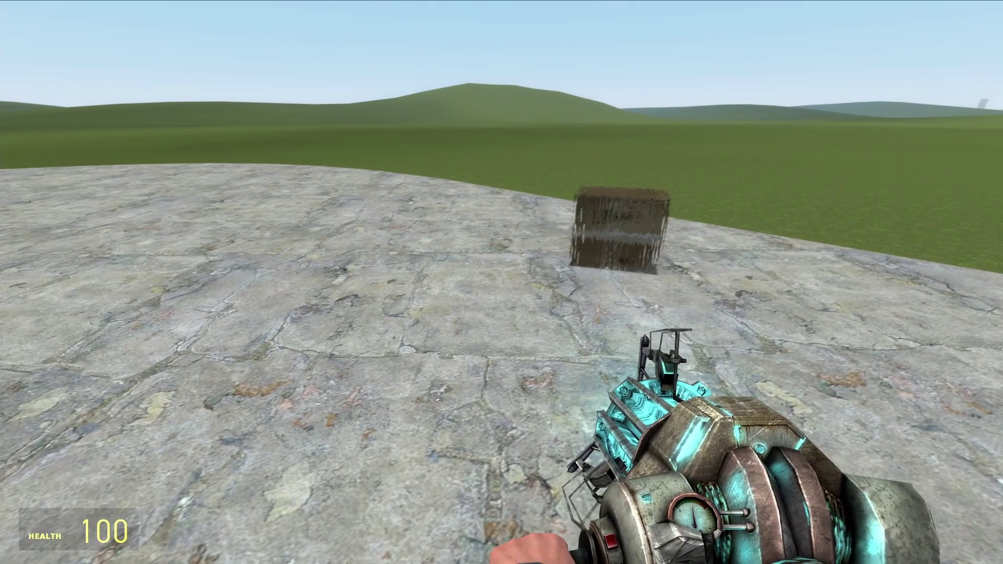
Spawn several props from the Construction Props collection into the Garry's Mod world
key(q)
click(179, 213)
key(q)
click(299, 189)
key(q)
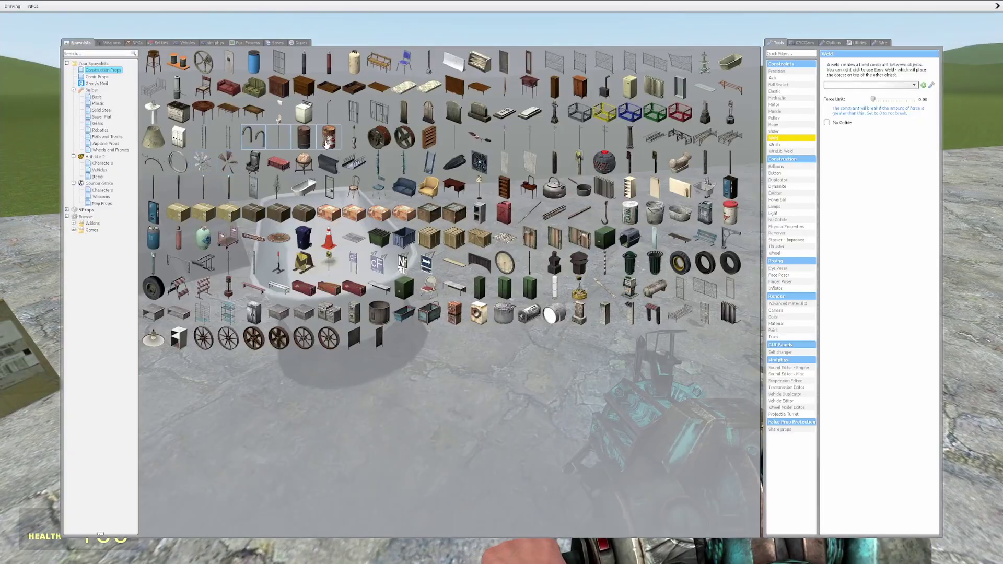
click(306, 144)
click(501, 283)
click(501, 282)
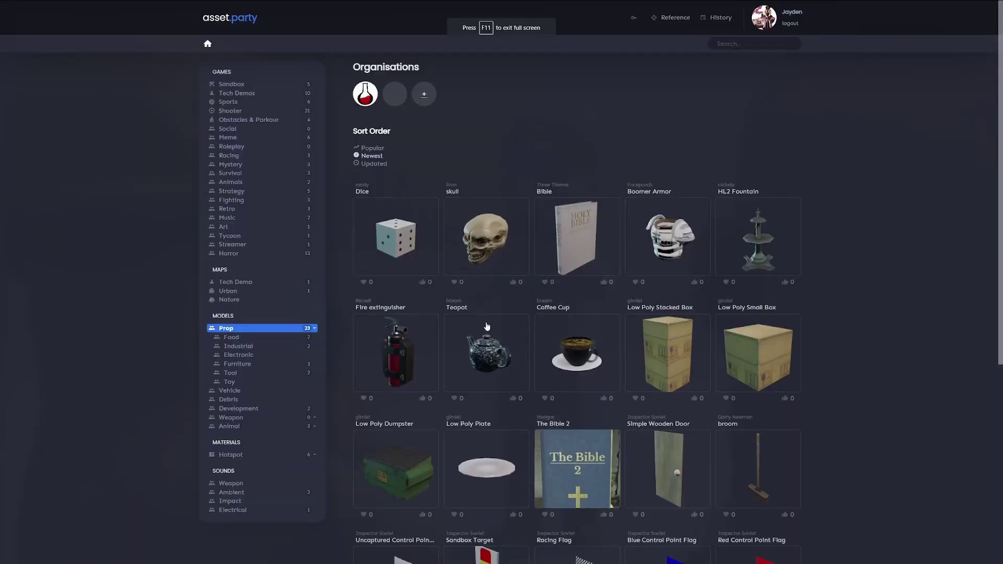
Browse the prop models on asset.party, then look through the Animal and Sandbox categories
scroll(162, 228, down, 3)
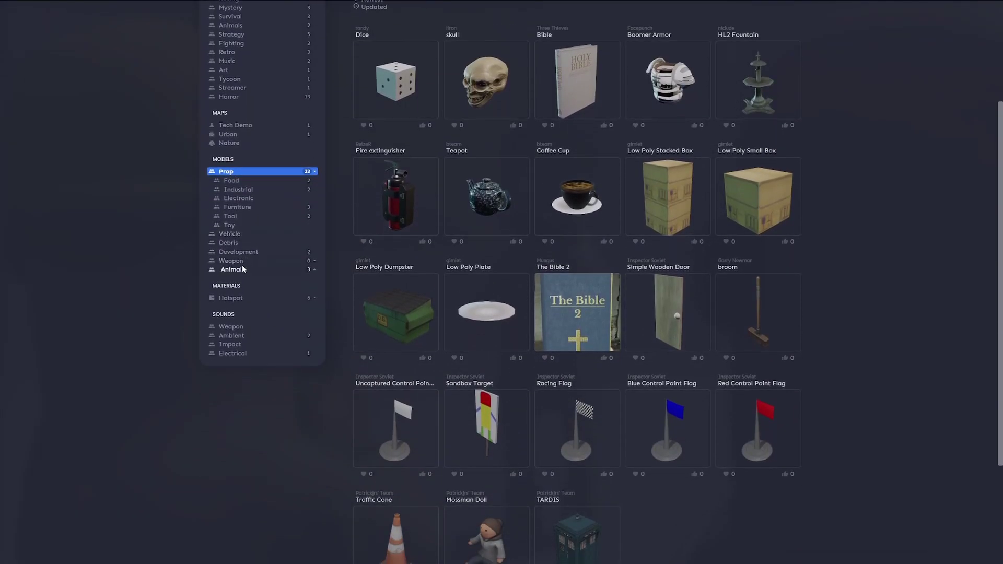
click(233, 270)
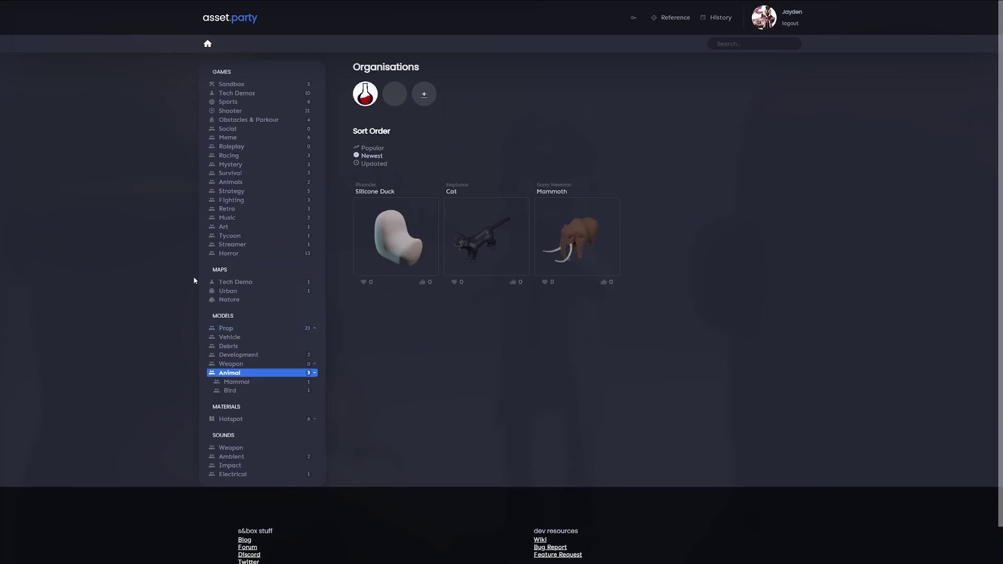
click(238, 84)
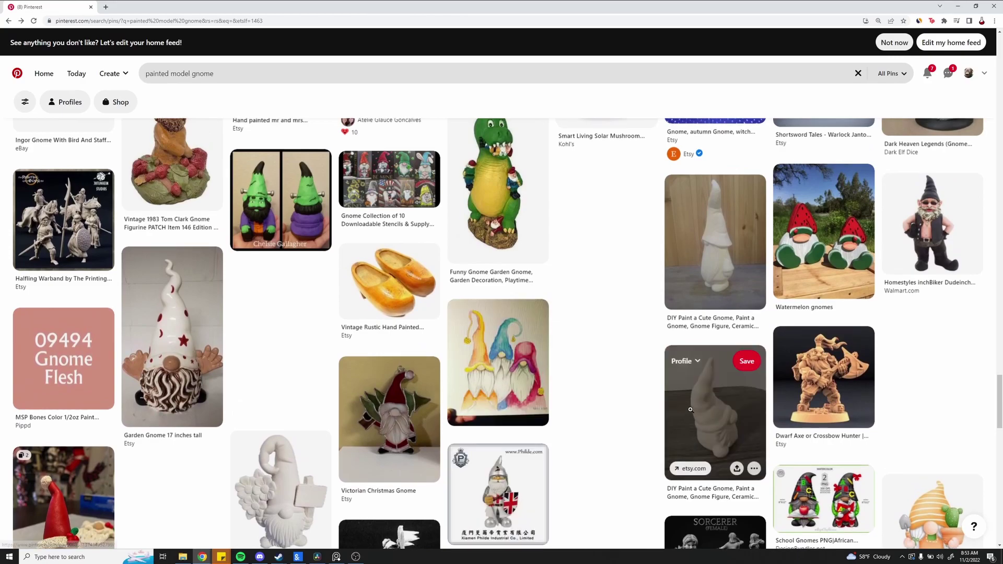
Open the pin of the white DIY ceramic gnome figure on Pinterest and copy its image
click(691, 410)
right_click(423, 231)
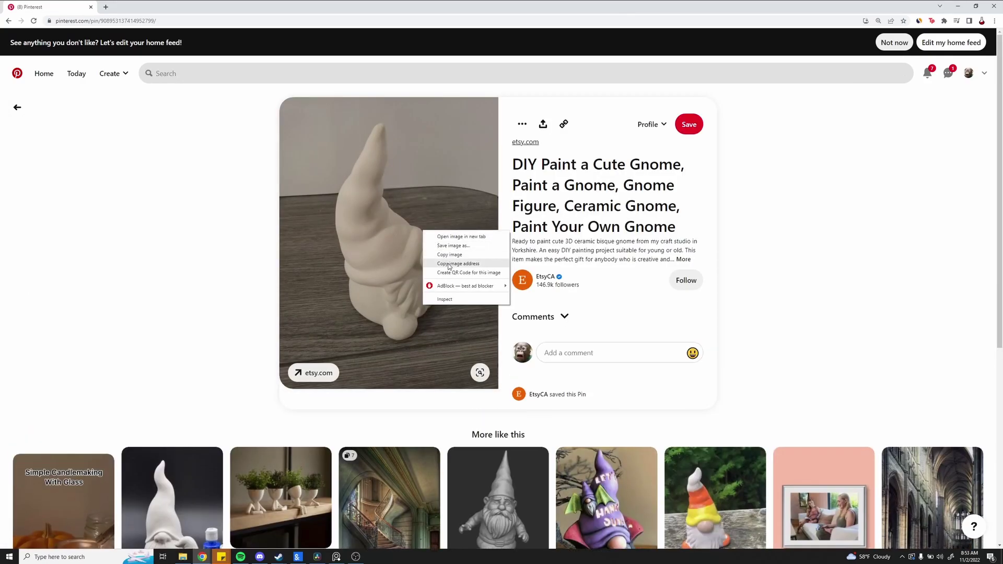
click(449, 254)
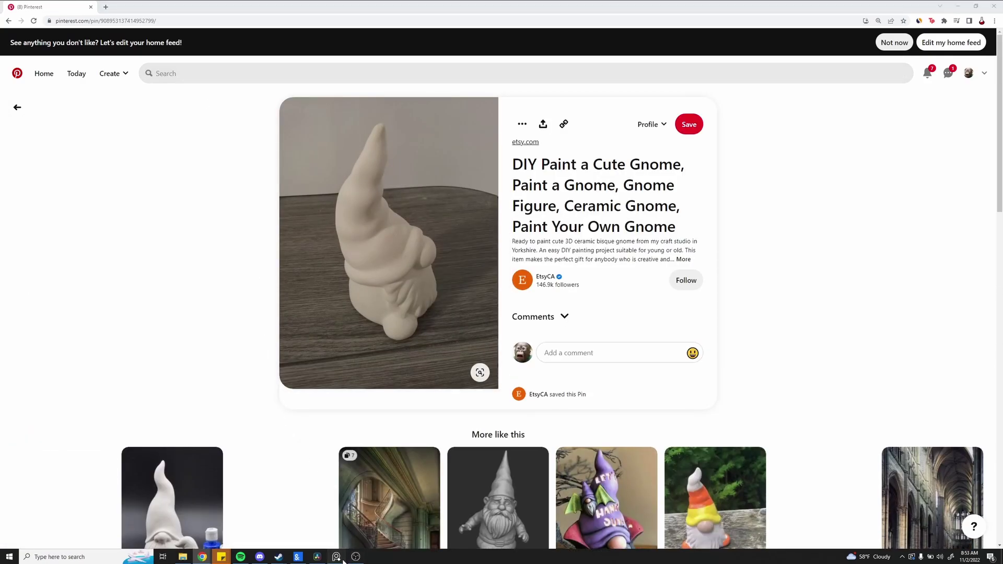
Switch to the reference board, paste the ceramic gnome image below the Gnome Shape picture and label it "Hat Shape"
click(343, 560)
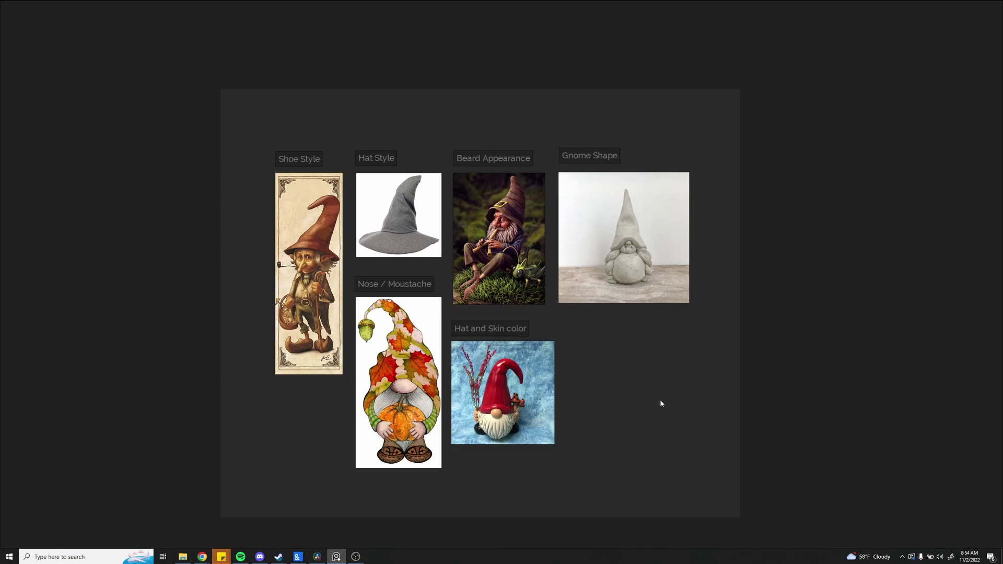
key(ctrl+v)
drag(647, 399, 599, 393)
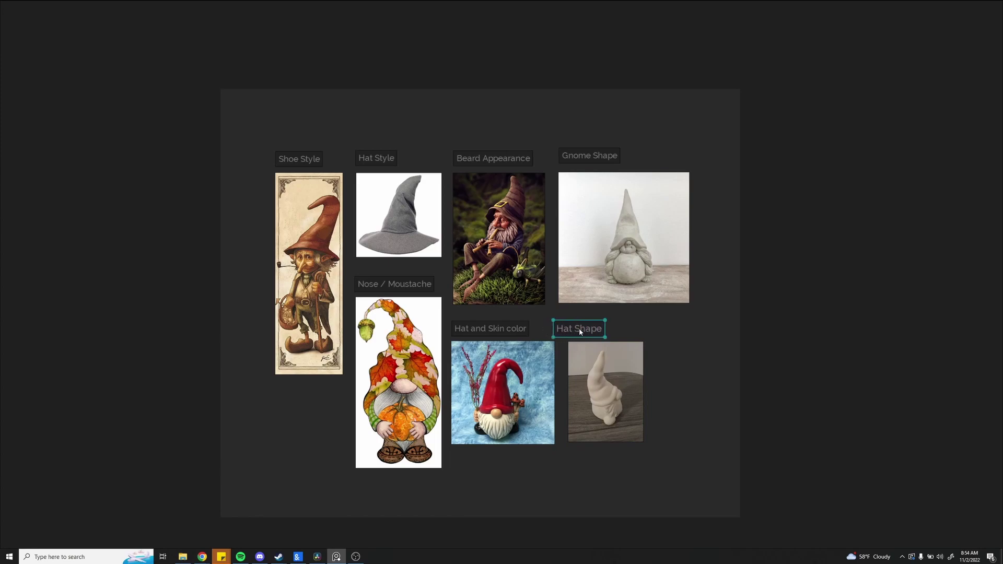
click(665, 339)
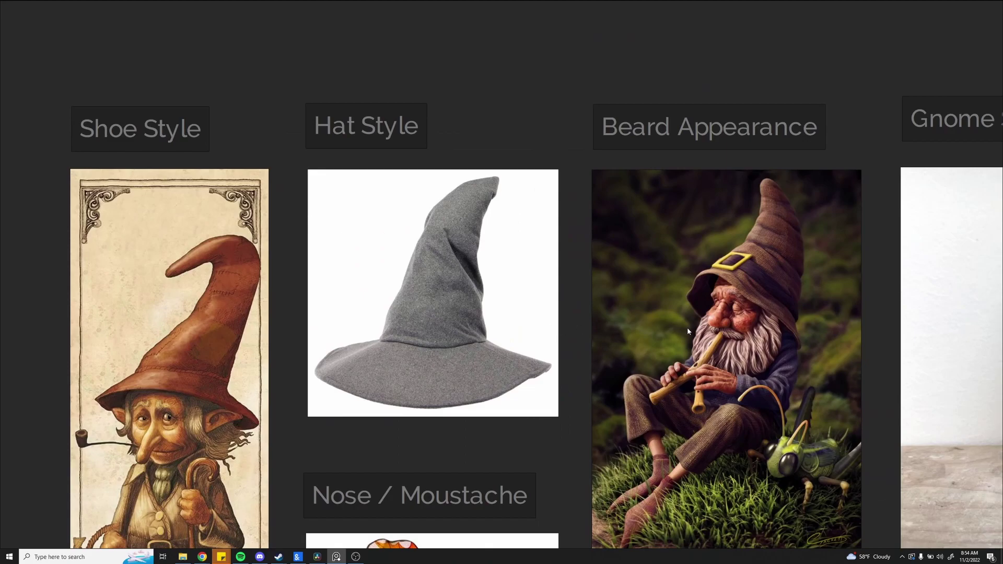
middle_drag(688, 327, 197, 299)
scroll(197, 299, down, 5)
middle_drag(222, 190, 847, 367)
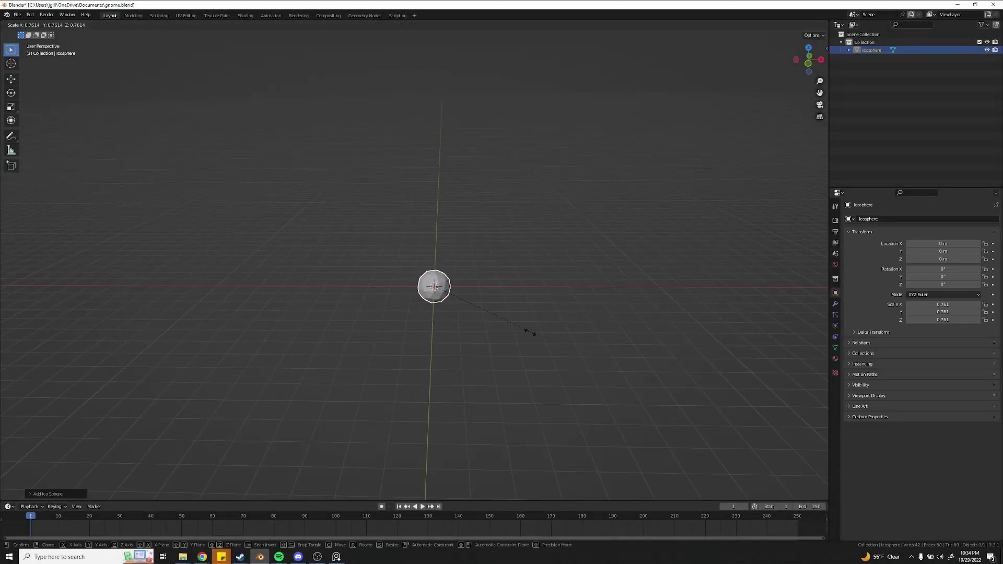
In Blender, raise the icosphere along the Z axis and place a duplicate directly beneath it
key(g)
key(z)
click(544, 316)
key(z)
click(535, 388)
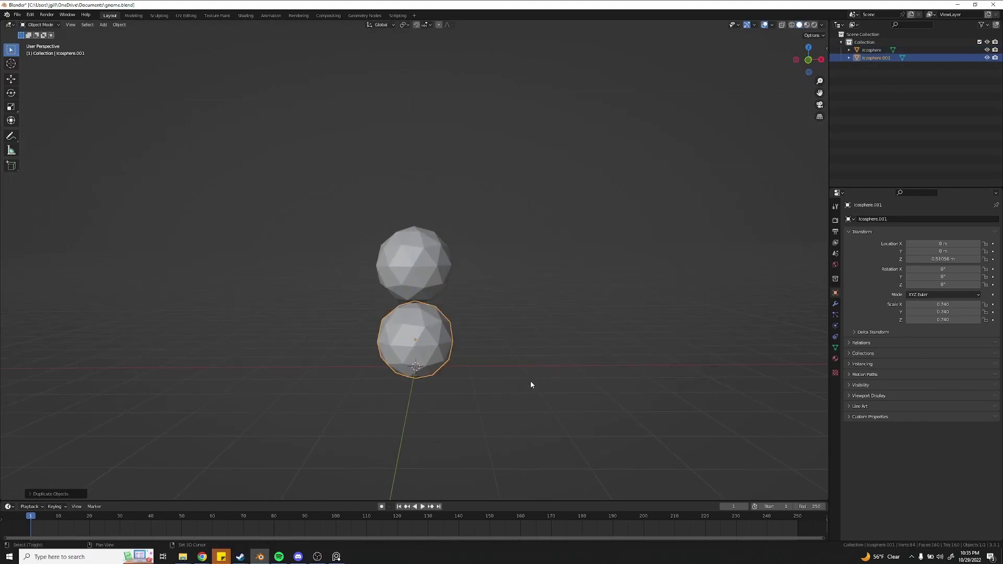
shift+middle_drag(535, 388, 554, 349)
Raise both spheres along Z and duplicate the lower one downward to stack a third sphere
shift+click(443, 223)
key(g)
key(z)
click(452, 149)
click(450, 177)
key(shift+d)
key(z)
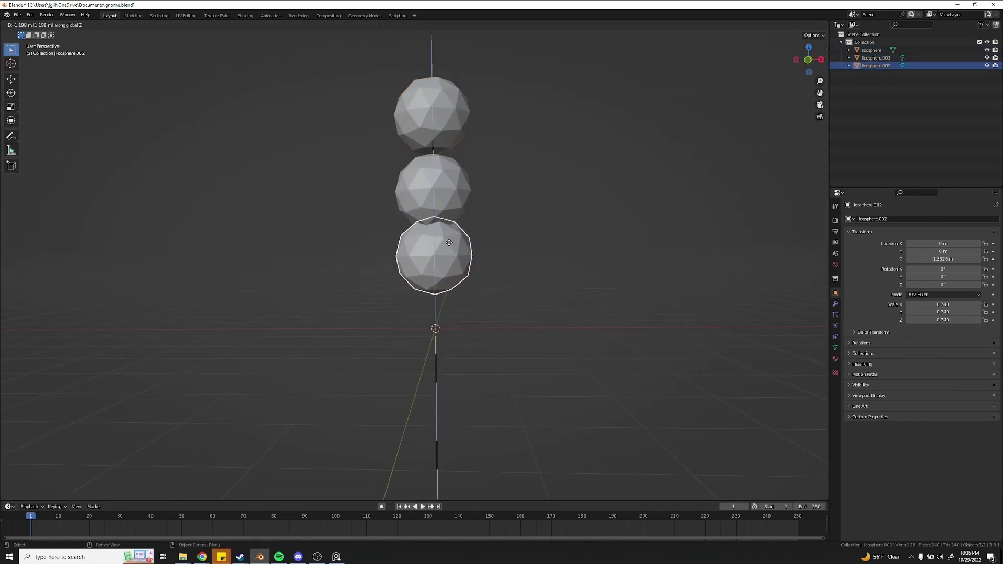
click(473, 274)
Scale the lowest sphere to about 0.42 and offset it along Z and X as one foot below the body
key(s)
click(478, 271)
key(g)
key(z)
click(491, 262)
key(g)
key(y)
key(x)
click(524, 279)
middle_drag(523, 281, 530, 293)
key(g)
key(x)
click(519, 294)
Duplicate the foot sphere along X to the other side and scale the feet along Y
key(shift+d)
key(x)
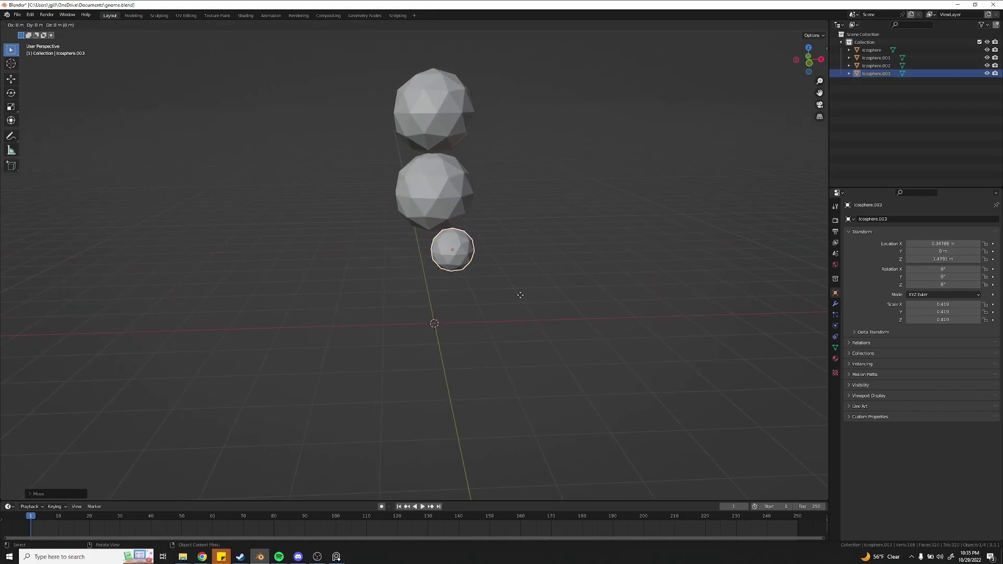
click(476, 297)
shift+click(453, 252)
key(s)
key(y)
middle_drag(453, 253, 468, 148)
click(429, 284)
Stretch the top sphere along Z into a tall hat, position it above the middle sphere and delete the surplus object
click(452, 112)
key(s)
key(z)
click(451, 157)
key(g)
key(z)
click(451, 138)
key(Delete)
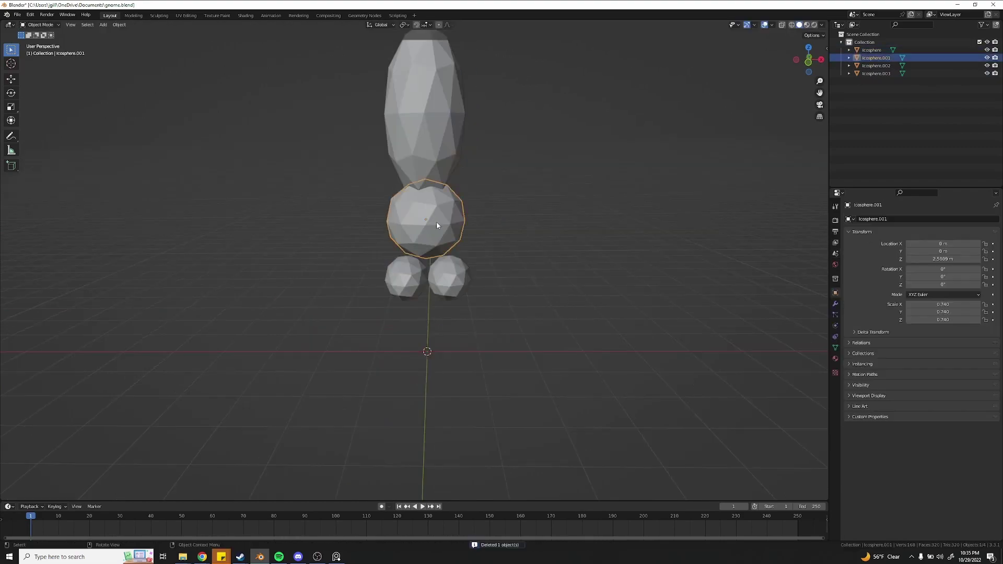
Duplicate the middle sphere, scale it to about 0.29 and move it along Z and Y to form the nose
click(437, 222)
key(shift+d)
right_click(513, 227)
key(s)
click(467, 222)
key(g)
key(z)
click(466, 211)
middle_drag(466, 211, 486, 222)
key(g)
key(y)
click(360, 227)
key(s)
Duplicate the nose sphere, offset the copy below and to one side as half the moustache, and mirror it
key(shift+d)
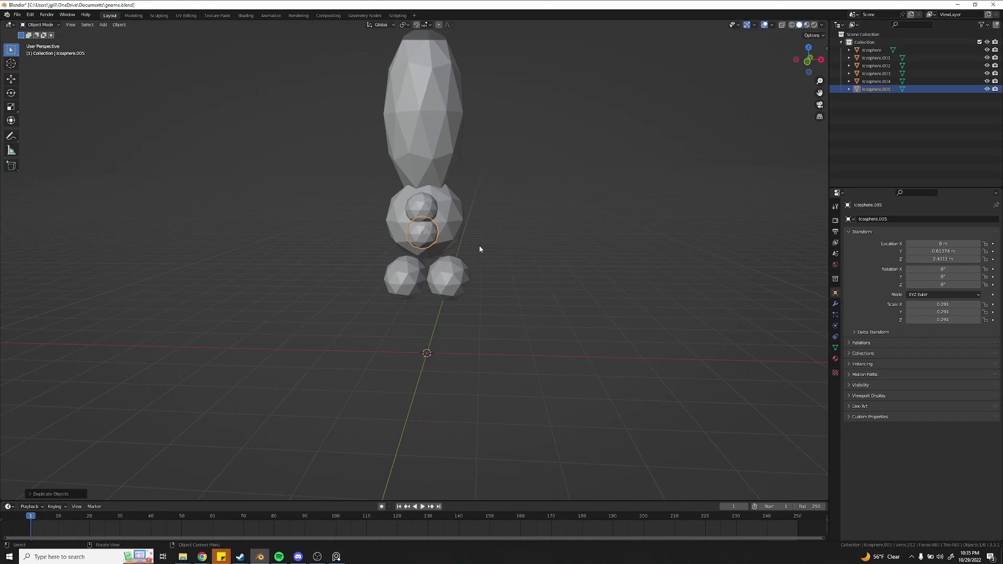
click(494, 252)
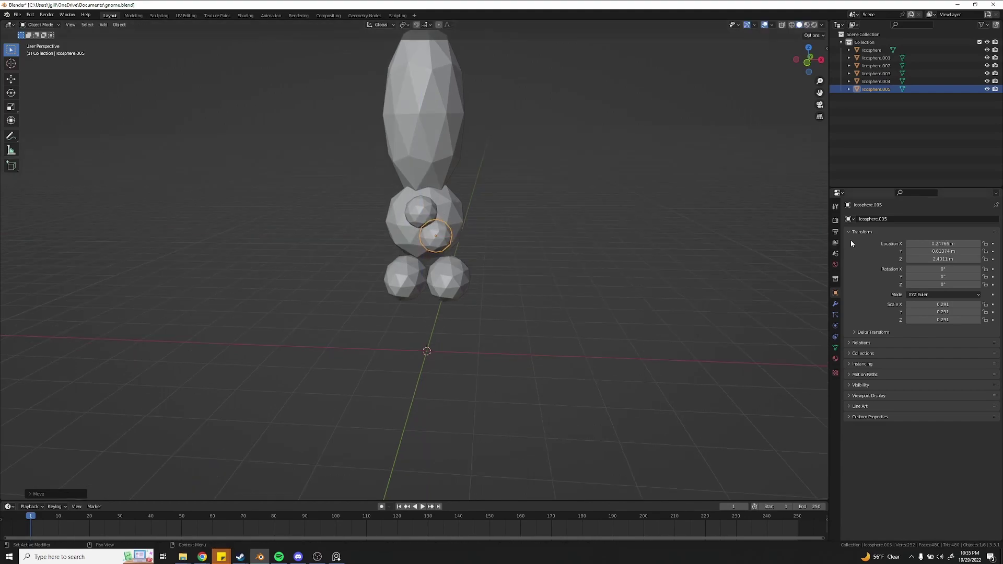
click(836, 303)
click(867, 219)
click(849, 311)
middle_drag(439, 209, 539, 224)
Add the same mirror modifier to the foot sphere and shift the sphere above it along Y
click(448, 276)
click(867, 219)
click(849, 311)
click(984, 291)
click(459, 208)
key(g)
key(y)
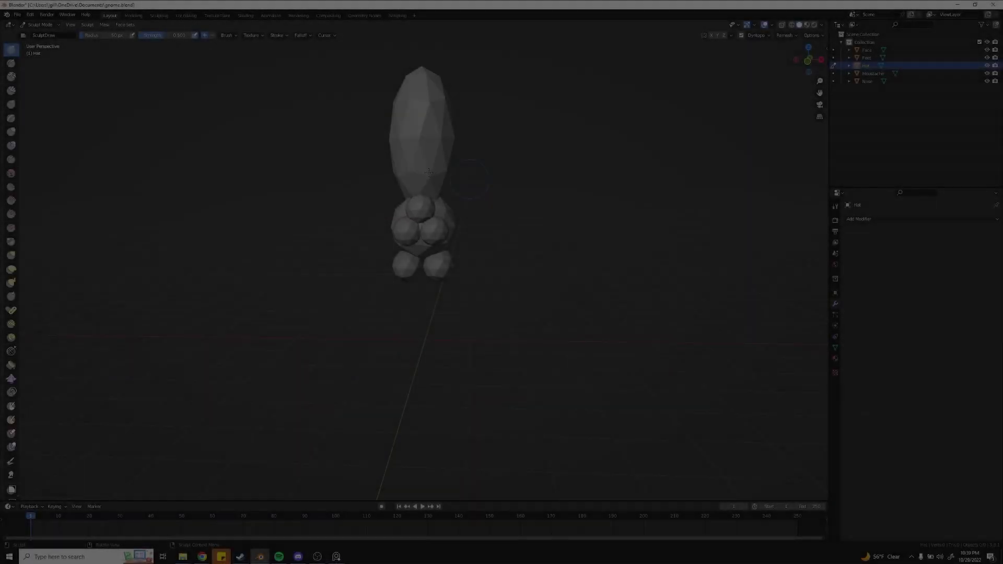
Pull the lower edge of the hat outward into a brim with the Snake Hook brush
middle_drag(429, 173, 444, 196)
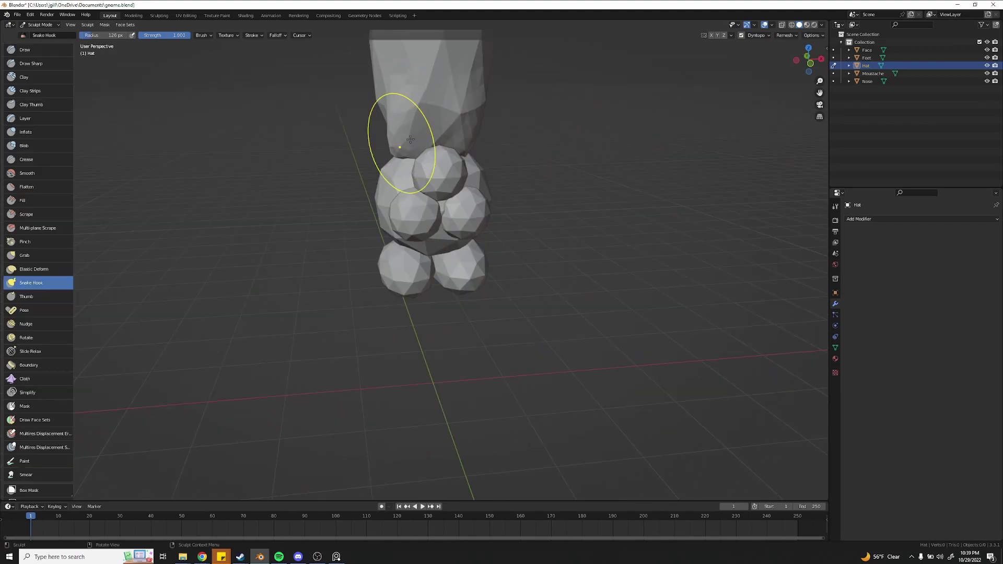
middle_drag(404, 138, 442, 160)
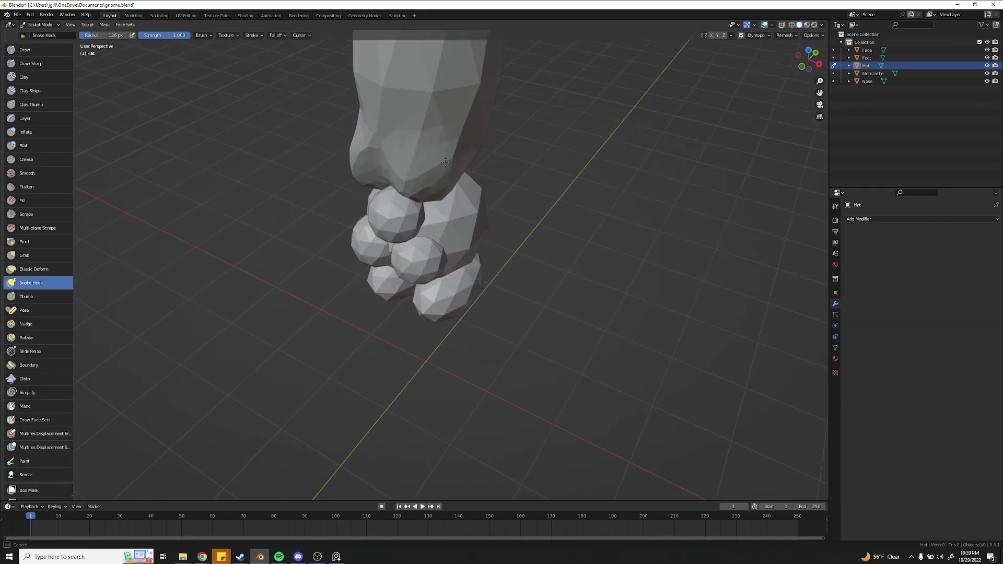
mouse_move(473, 199)
middle_down()
mouse_move(470, 134)
mouse_move(423, 251)
middle_up()
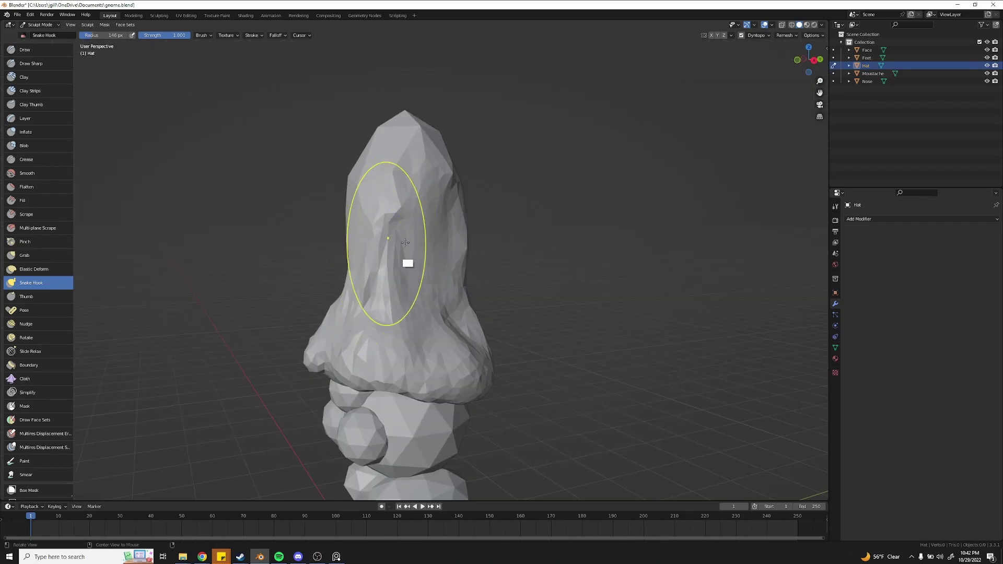
Shape the upper hat into a narrow, slightly bent cone with the Snake Hook brush
middle_drag(408, 264, 447, 226)
middle_drag(451, 294, 349, 206)
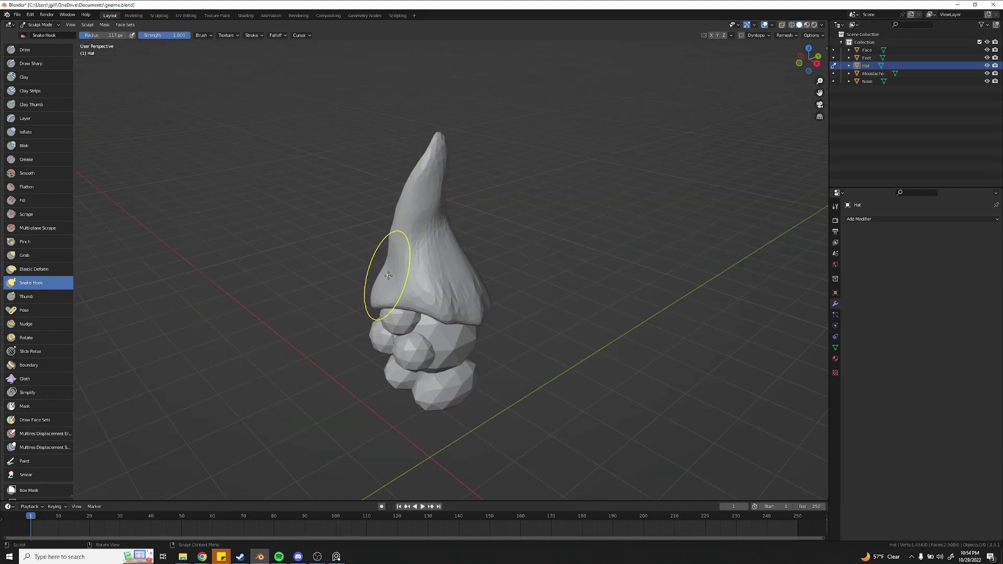
alt+middle_drag(410, 279, 411, 272)
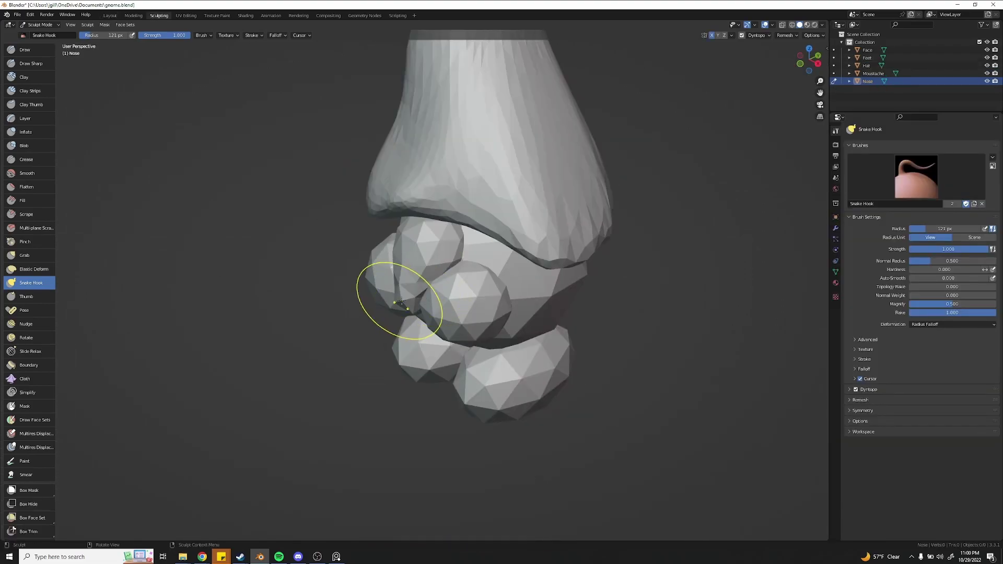
Sculpt the nose sphere into a long nose with a narrow bridge using the Snake Hook brush
drag(385, 291, 417, 308)
middle_drag(445, 293, 563, 264)
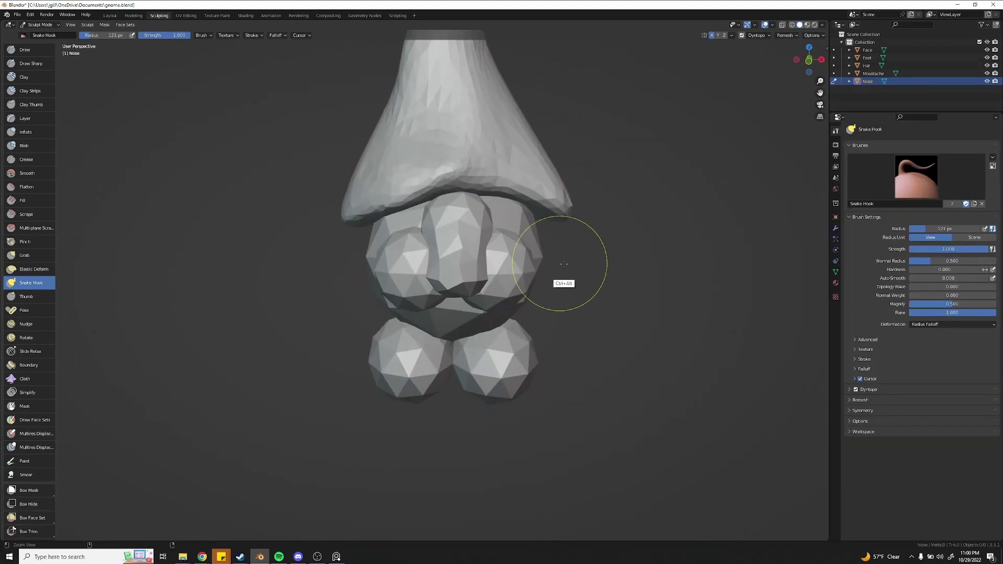
ctrl+alt+drag(563, 264, 556, 272)
middle_drag(467, 230, 434, 281)
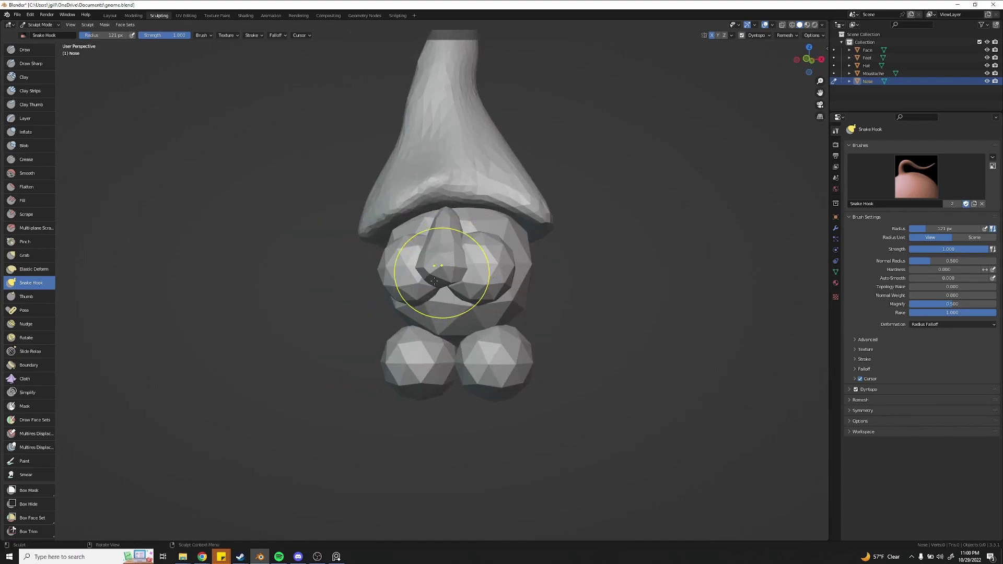
Switch sculpting to the moustache, pull it into two drooping halves under the nose and save the file
key(alt+q)
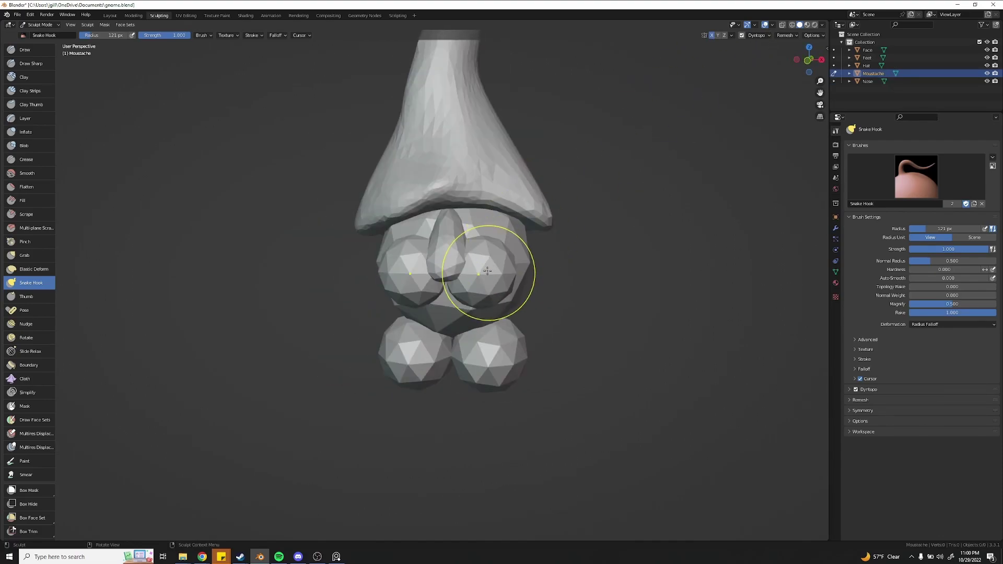
middle_drag(497, 287, 413, 292)
scroll(547, 239, down, 2)
key(ctrl+s)
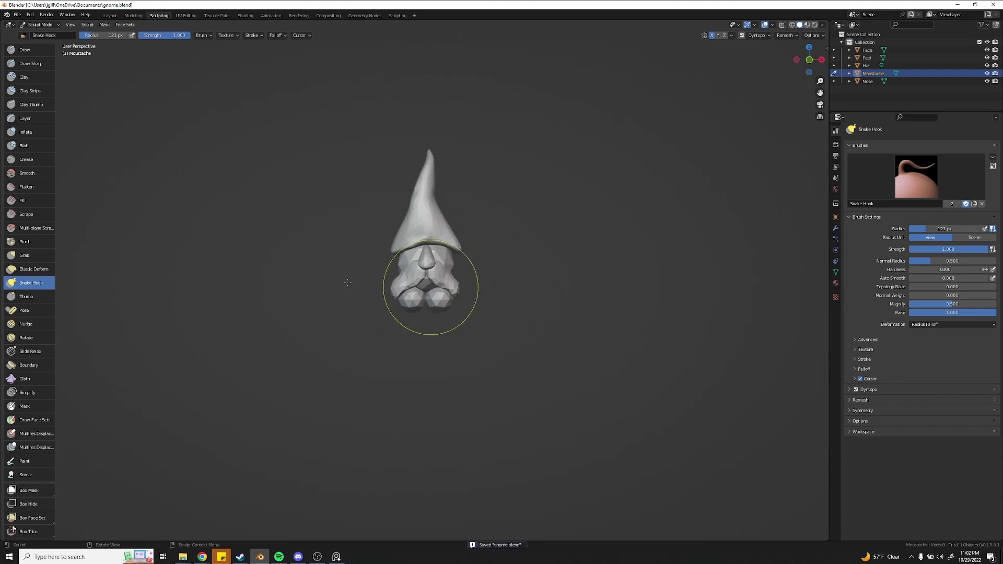
Switch between the gnome's parts, refine the face forms below the hat with Snake Hook and save the file
key(alt+q)
scroll(430, 291, up, 5)
mouse_move(430, 291)
middle_down()
mouse_move(392, 287)
mouse_move(423, 270)
mouse_move(403, 291)
mouse_move(479, 275)
mouse_move(547, 284)
mouse_move(495, 279)
middle_up()
key(alt+q)
middle_drag(571, 275, 454, 263)
scroll(449, 256, up, 3)
drag(445, 237, 443, 228)
mouse_move(444, 229)
middle_down()
mouse_move(437, 233)
mouse_move(531, 280)
mouse_move(475, 335)
mouse_move(381, 273)
middle_up()
key(f)
scroll(381, 272, down, 2)
key(ctrl+s)
Resize the sculpting brush and pull the front of the gnome's face downward
key(f)
click(513, 187)
drag(430, 256, 437, 294)
Build up and flare the hat's brim all around with the Draw brush
mouse_move(402, 294)
middle_down()
mouse_move(477, 321)
mouse_move(531, 322)
mouse_move(457, 354)
mouse_move(360, 289)
mouse_move(358, 303)
mouse_move(497, 267)
middle_up()
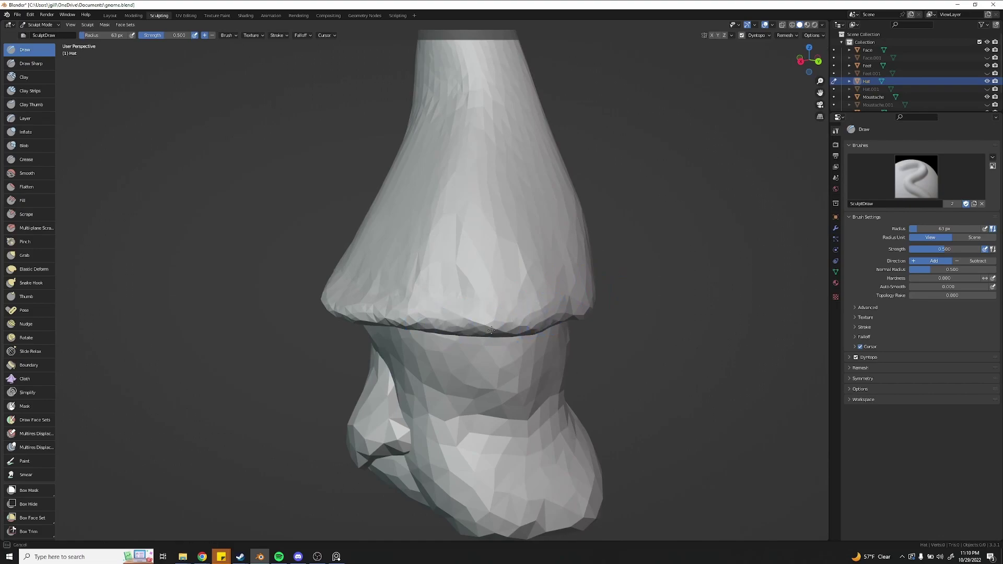
middle_drag(491, 331, 509, 391)
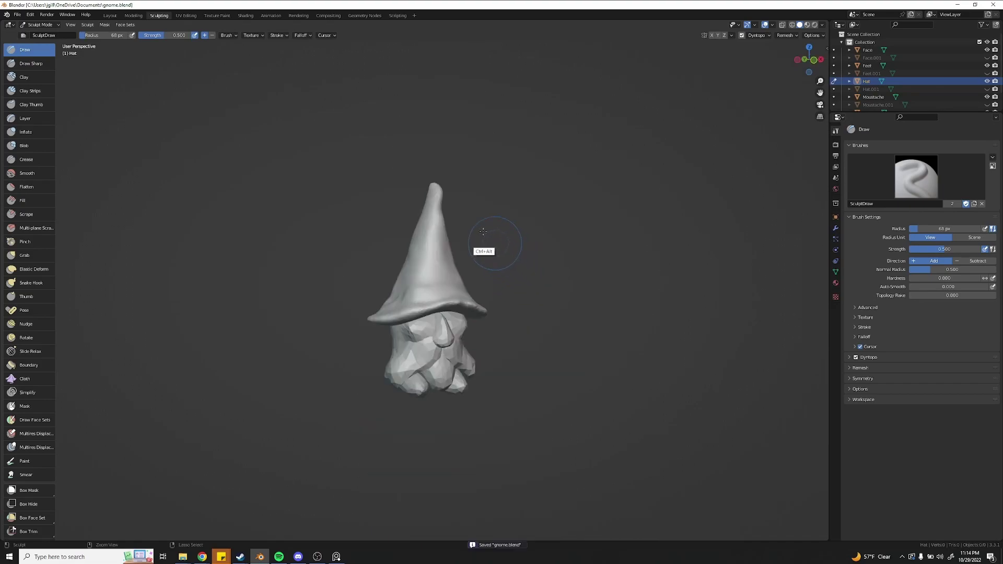
scroll(485, 246, up, 5)
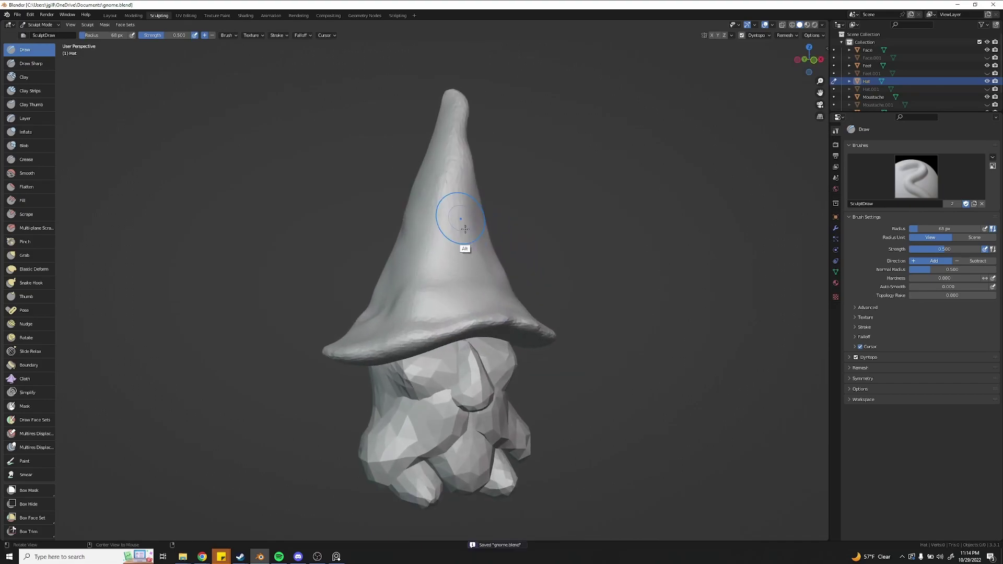
Carve a fold across the hat above the brim with the Draw brush and smooth its edges
ctrl+drag(530, 263, 501, 287)
mouse_move(502, 287)
middle_down()
mouse_move(468, 309)
mouse_move(447, 305)
middle_up()
ctrl+drag(448, 305, 356, 273)
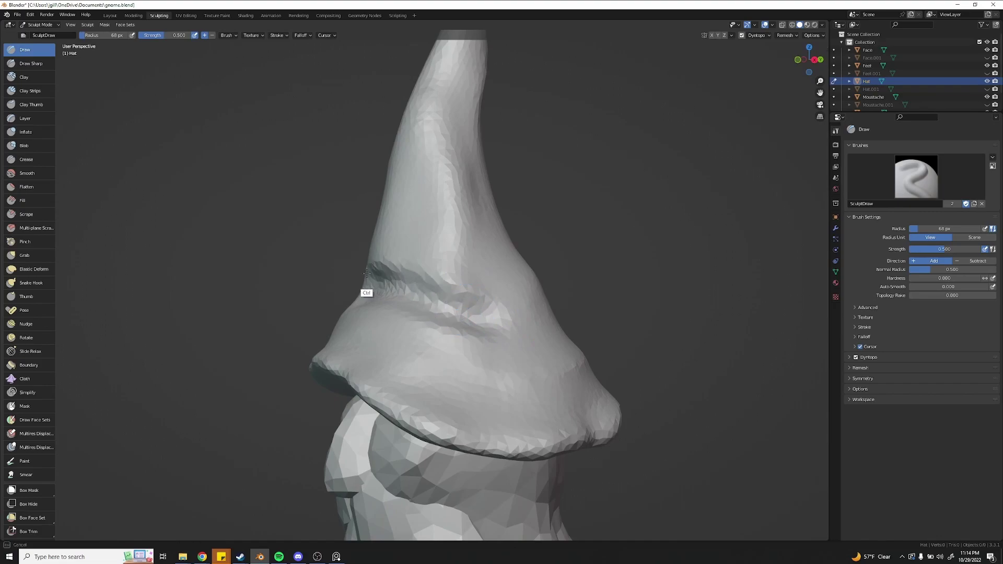
shift+drag(475, 294, 376, 267)
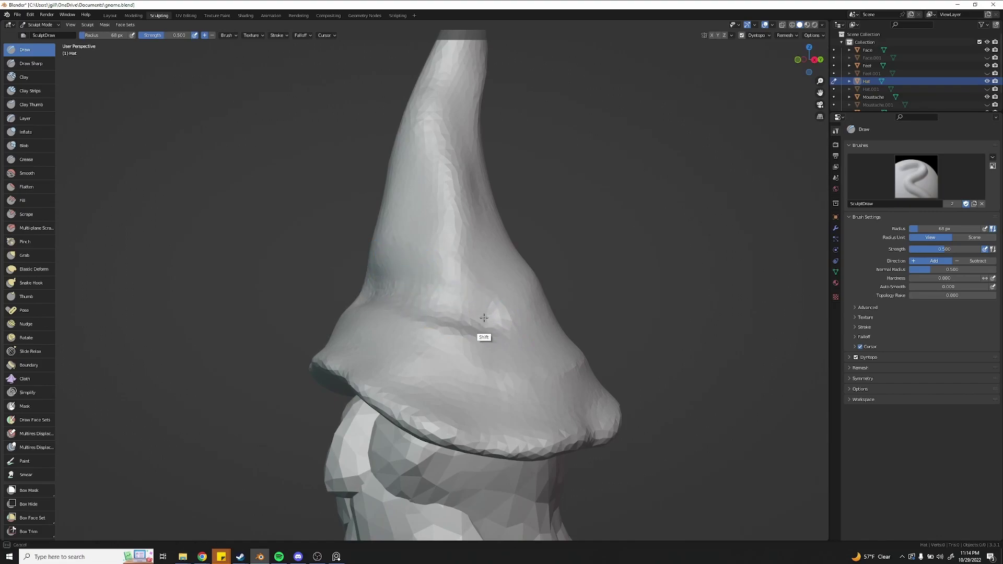
mouse_move(371, 298)
middle_down()
mouse_move(452, 311)
mouse_move(434, 319)
middle_up()
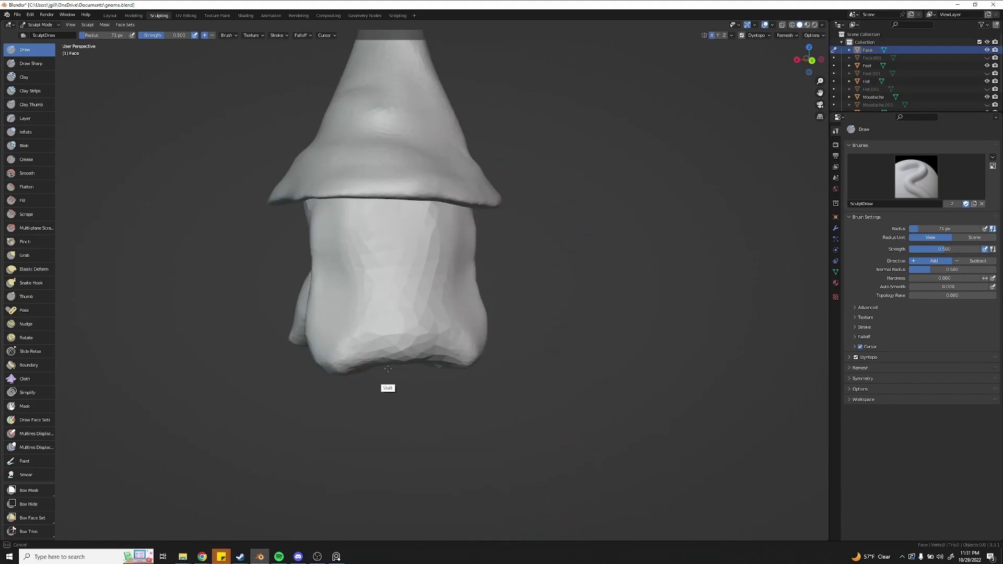
Sculpt vertical hair strands down the side and back of the gnome's head with the Draw brush at a 24 px radius
middle_drag(385, 389, 462, 251)
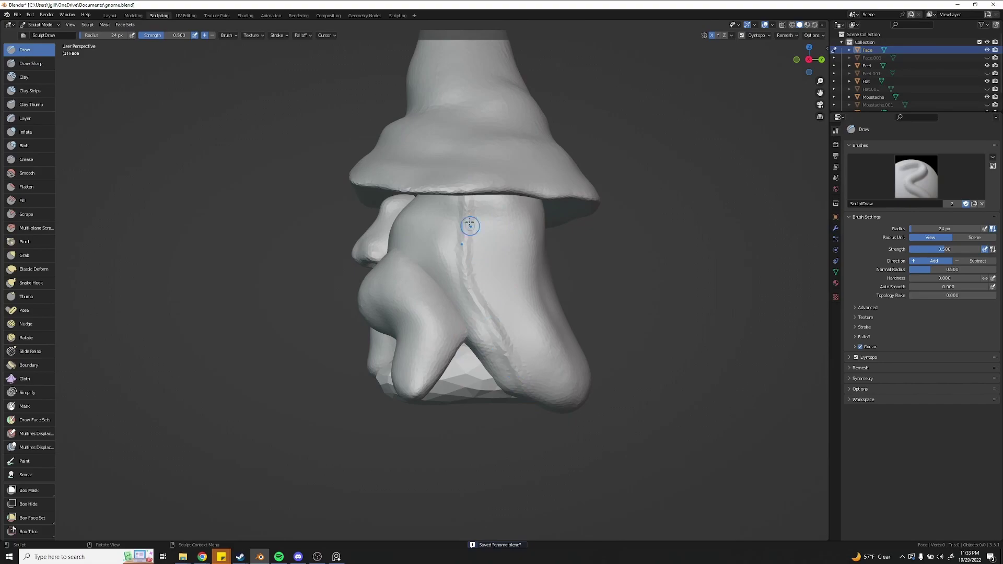
middle_drag(515, 375, 431, 234)
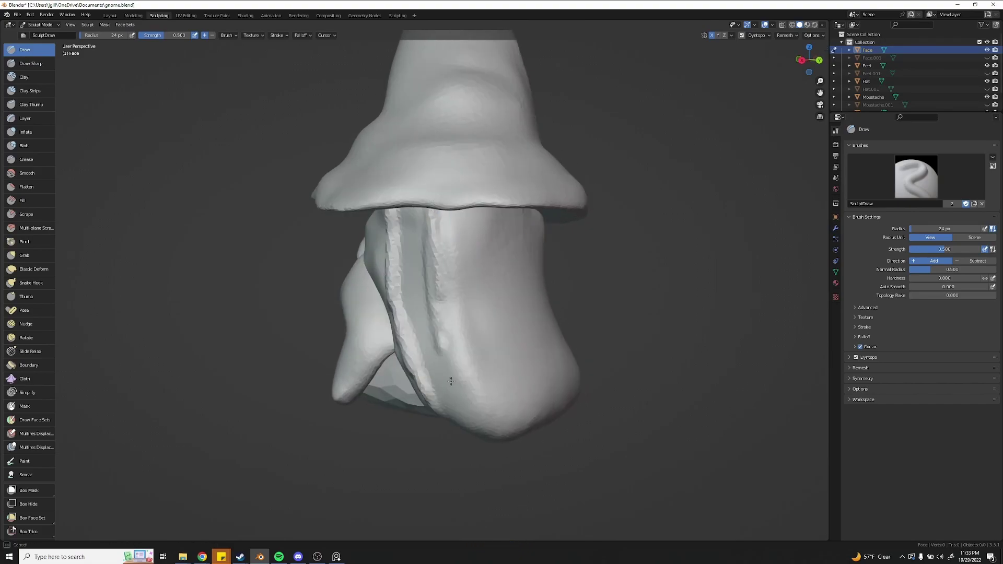
middle_drag(487, 331, 399, 192)
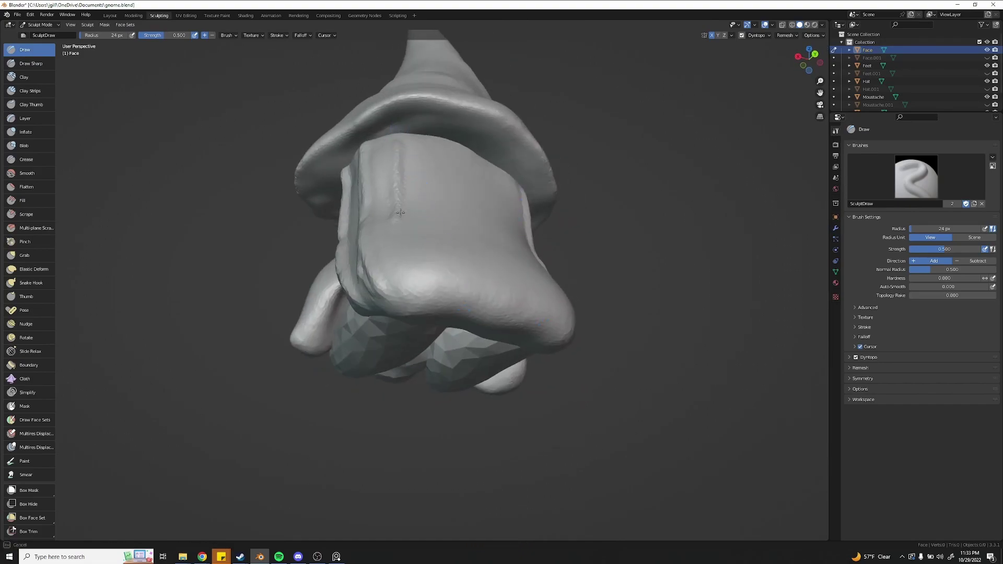
middle_drag(447, 279, 439, 334)
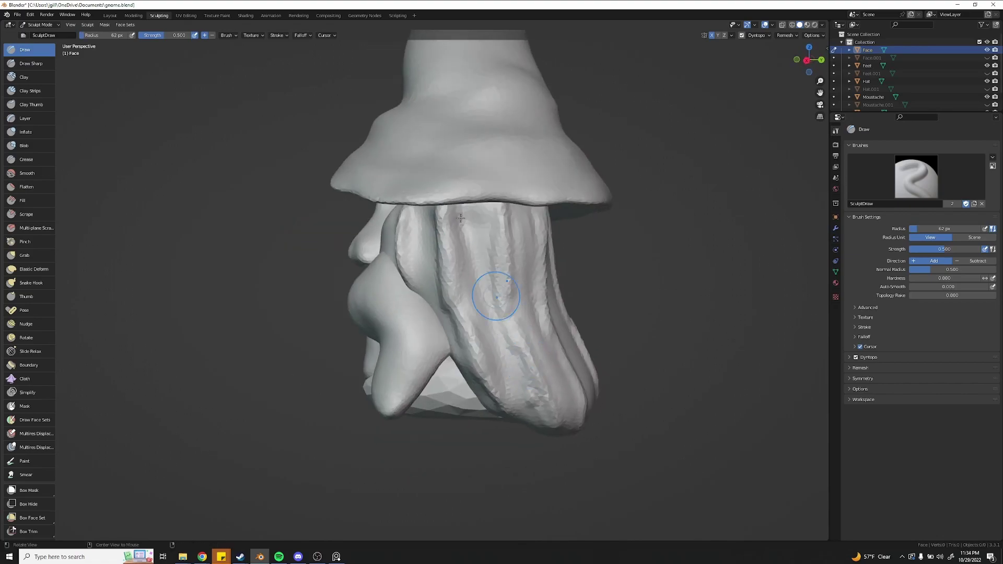
Build up the hair strands on the back of the head with a 62 px Draw brush and smooth them
middle_drag(497, 228, 420, 335)
mouse_move(387, 234)
mouse_down()
mouse_move(412, 400)
mouse_move(384, 430)
mouse_up()
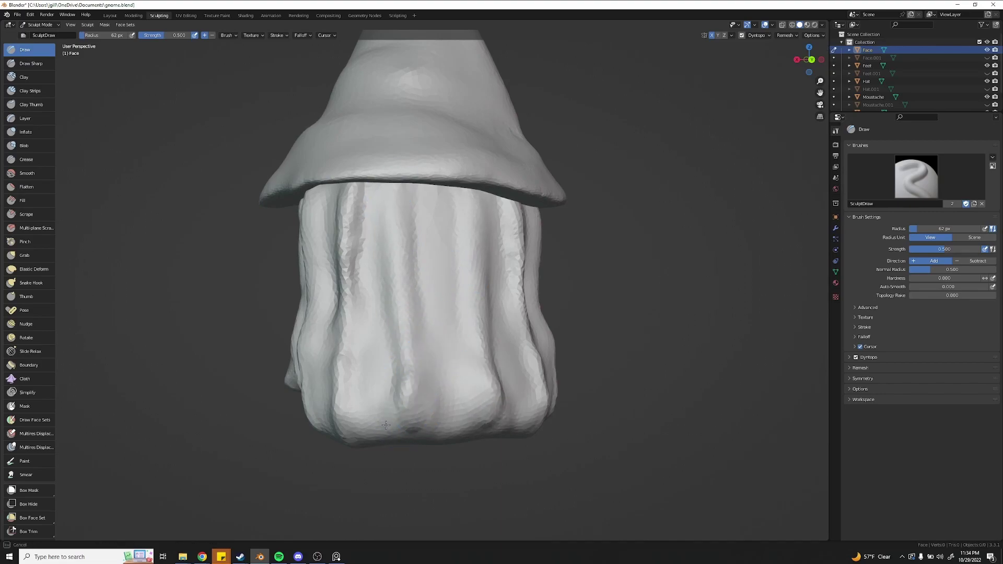
mouse_move(448, 392)
shift+mouse_down()
mouse_move(436, 256)
mouse_move(414, 336)
mouse_move(433, 209)
mouse_move(364, 322)
shift+mouse_up()
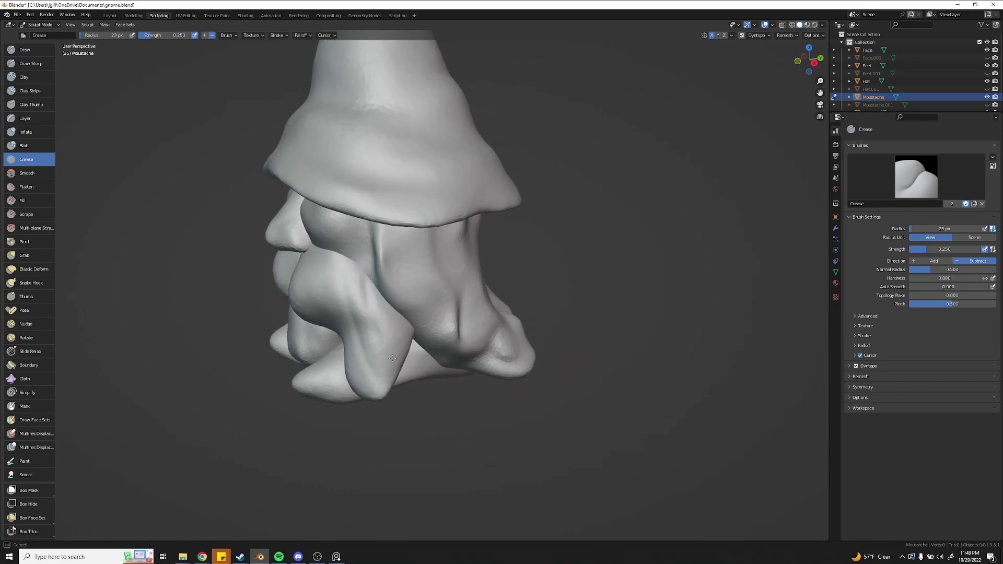
Carve long hair grooves and ridges along the moustache with the Crease brush, using both stroke directions
mouse_move(385, 294)
middle_down()
mouse_move(374, 277)
mouse_move(413, 310)
middle_up()
middle_drag(403, 263, 402, 210)
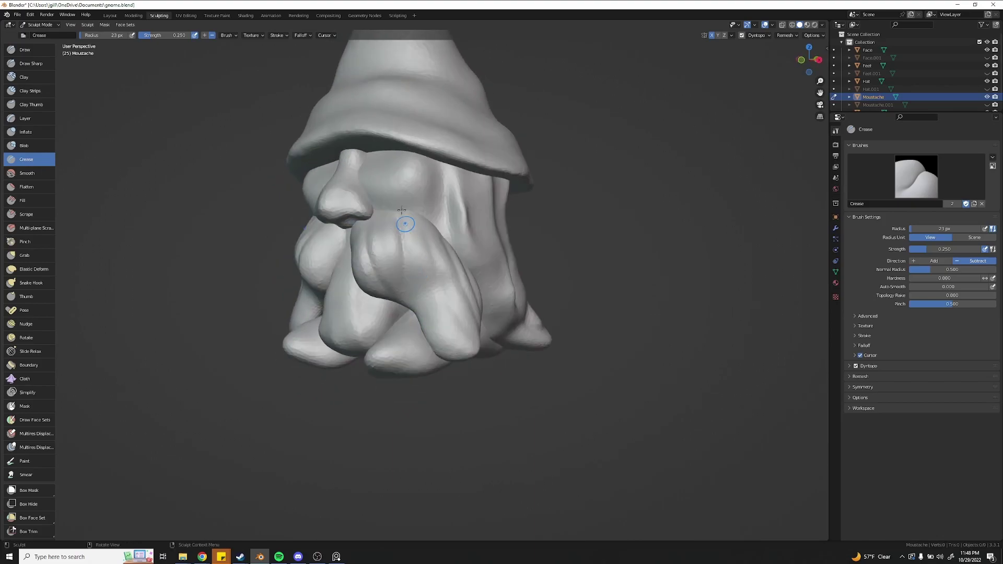
drag(417, 282, 440, 345)
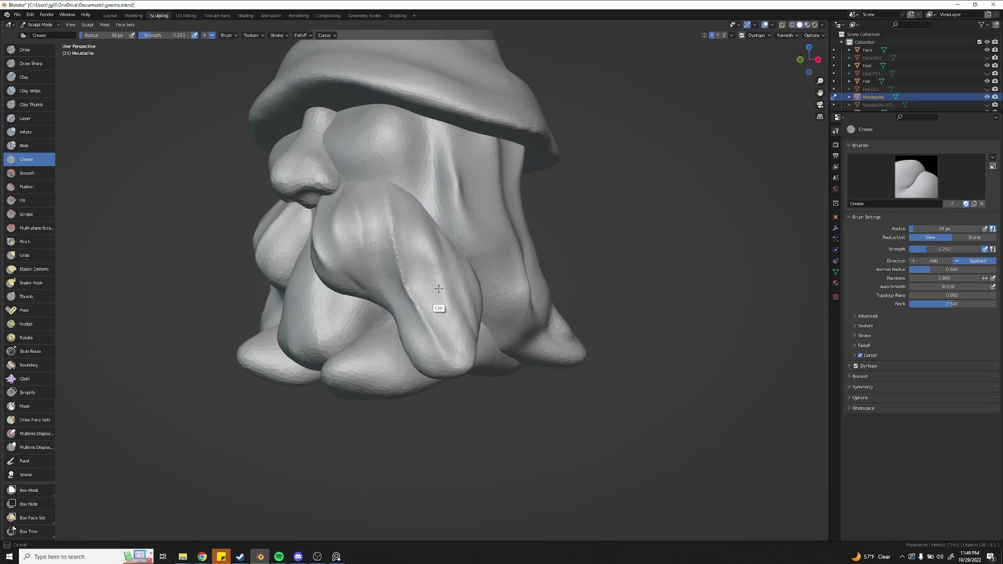
ctrl+drag(432, 242, 452, 311)
Crease hair grooves into the front of the beard between the moustache halves with the 38 px Crease brush
middle_drag(473, 285, 394, 254)
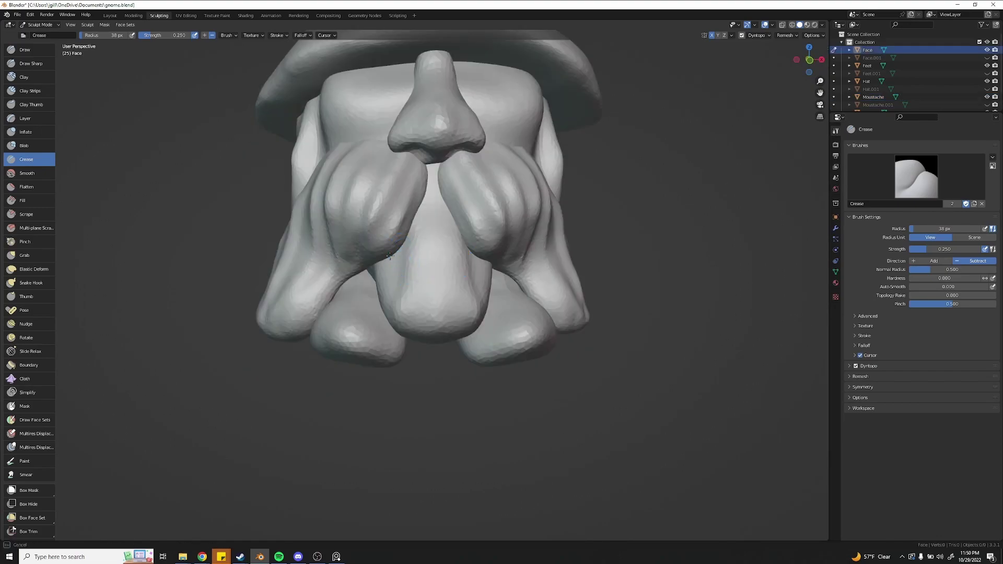
drag(403, 264, 412, 303)
drag(412, 246, 418, 286)
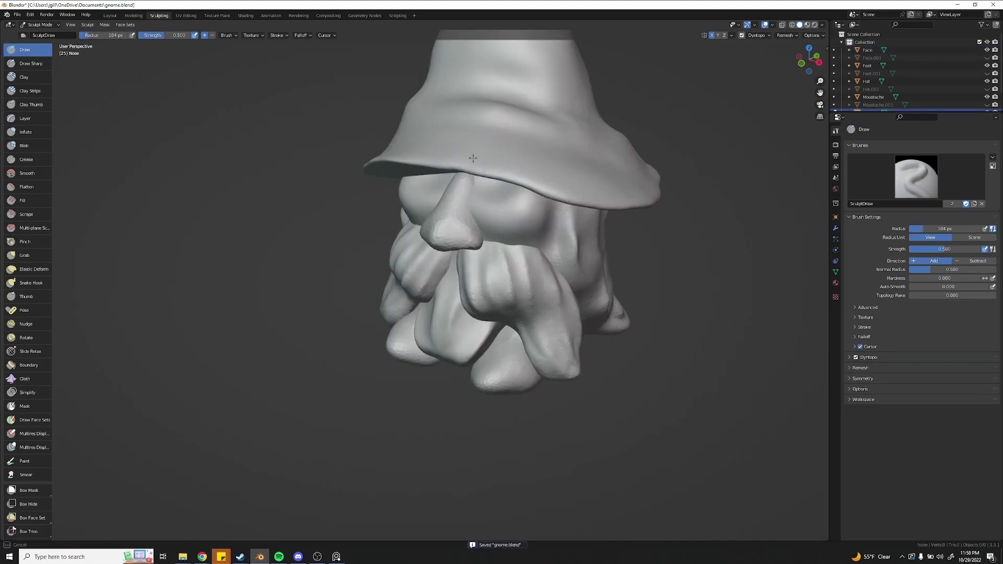
Inspect the sculpted gnome from the front, below and side, and as a whole figure
middle_drag(448, 240, 493, 189)
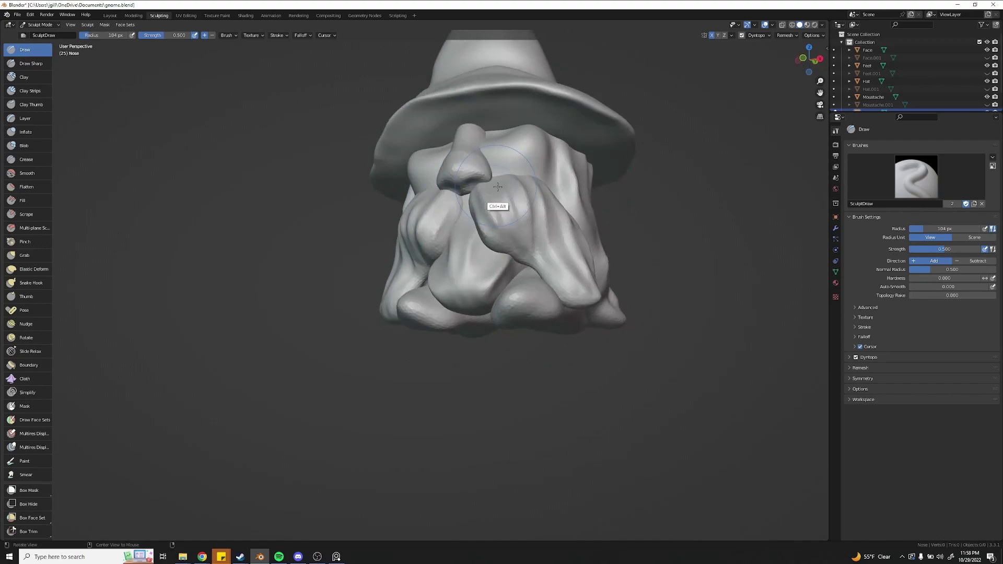
scroll(510, 198, up, 3)
mouse_move(540, 227)
shift+mouse_down()
mouse_move(528, 217)
mouse_move(508, 252)
mouse_move(463, 218)
mouse_move(473, 192)
shift+mouse_up()
middle_drag(473, 192, 638, 184)
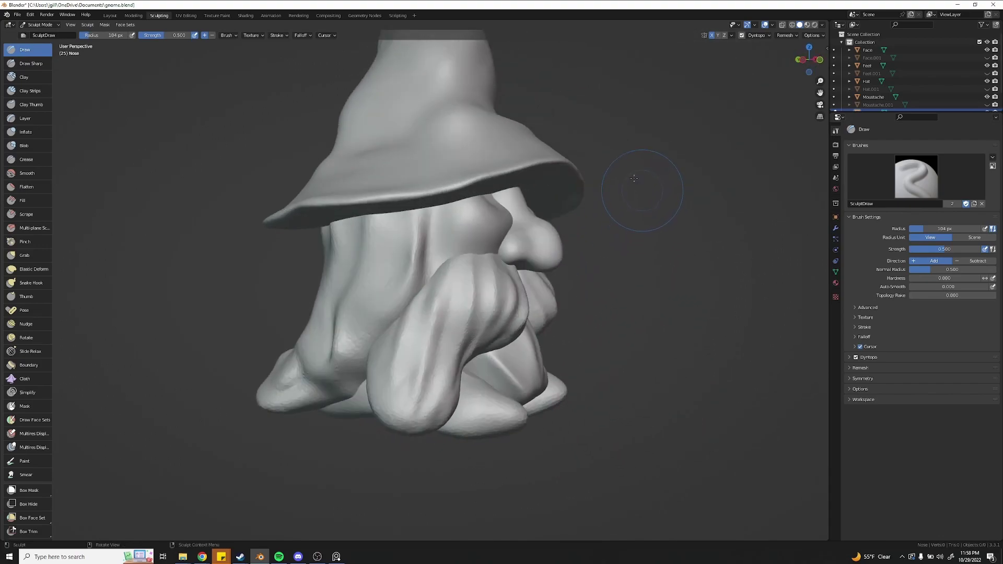
middle_drag(577, 224, 569, 273)
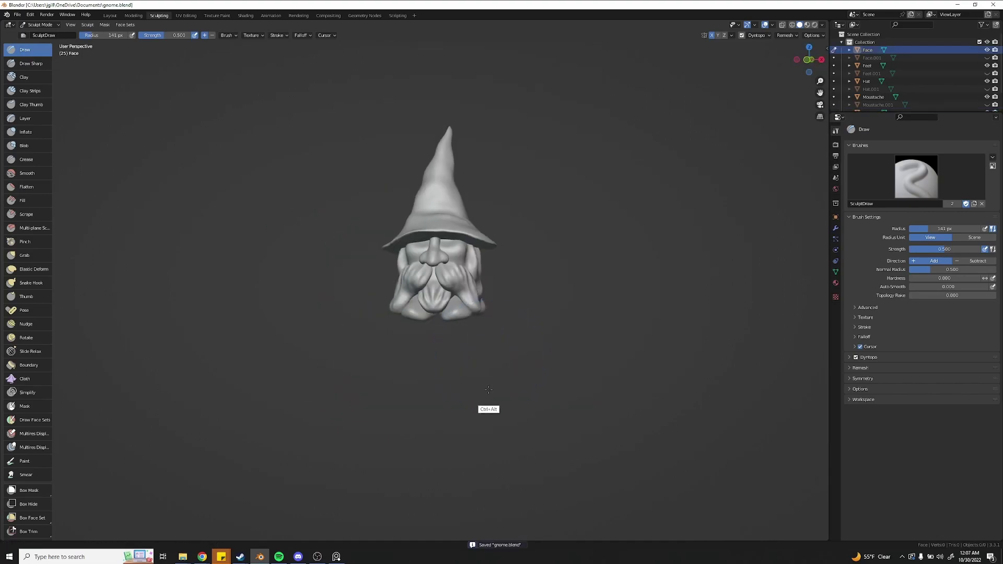
ctrl+alt+middle_drag(486, 386, 519, 303)
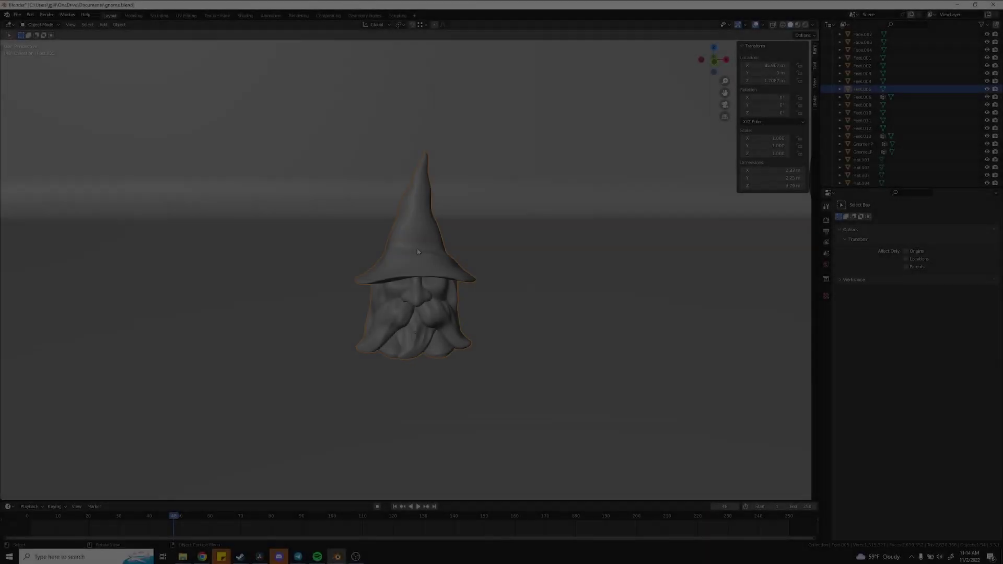
Select the gnome's linked hat mesh in Edit Mode and separate it into its own object
key(l)
key(alt+a)
key(l)
key(p)
click(438, 242)
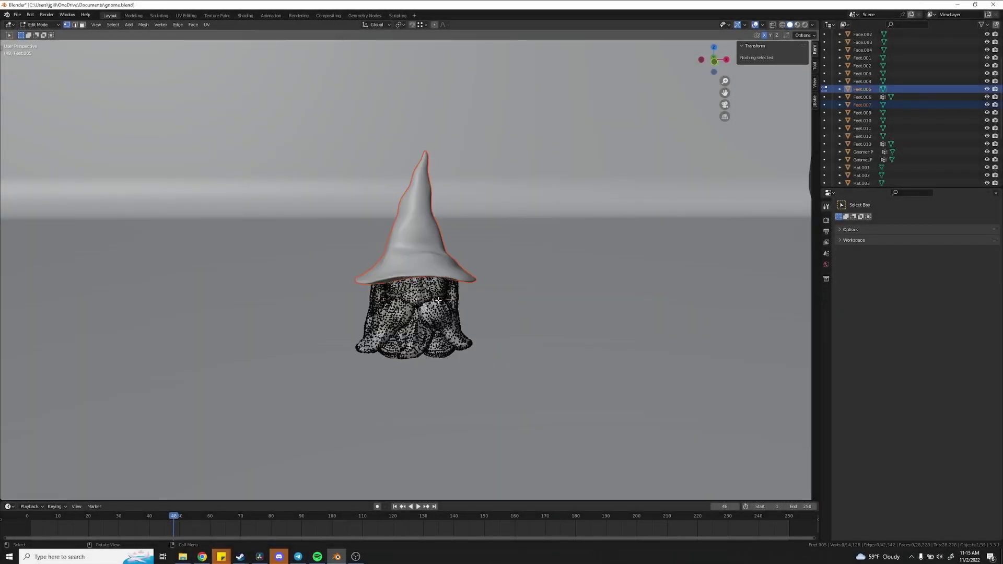
Select both linked moustache halves and separate them into their own object
key(l)
key(l)
key(p)
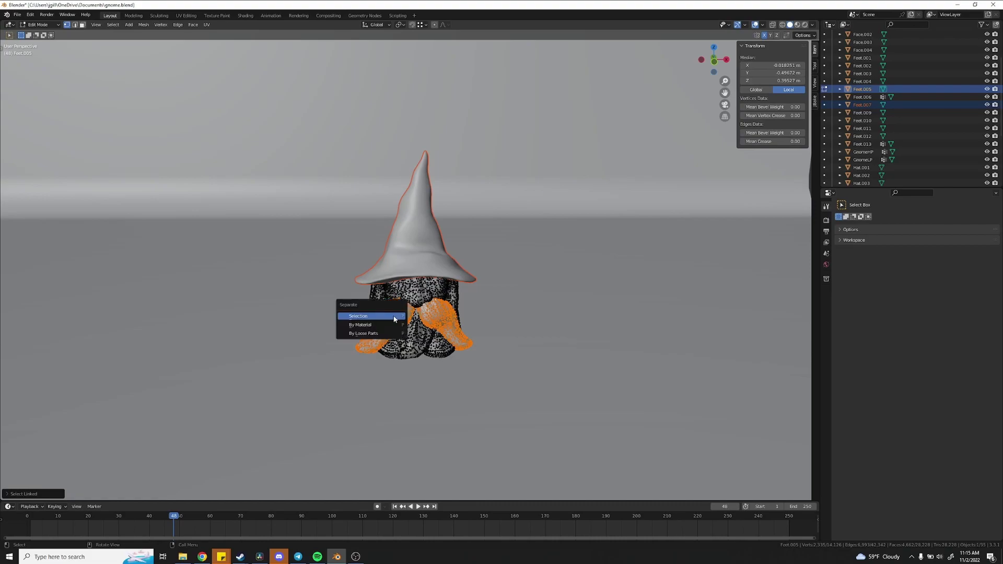
click(392, 320)
key(p)
key(Escape)
Separate the linked mesh pieces around the face into objects of their own, one after the other
key(l)
key(p)
click(437, 281)
key(l)
key(p)
click(420, 289)
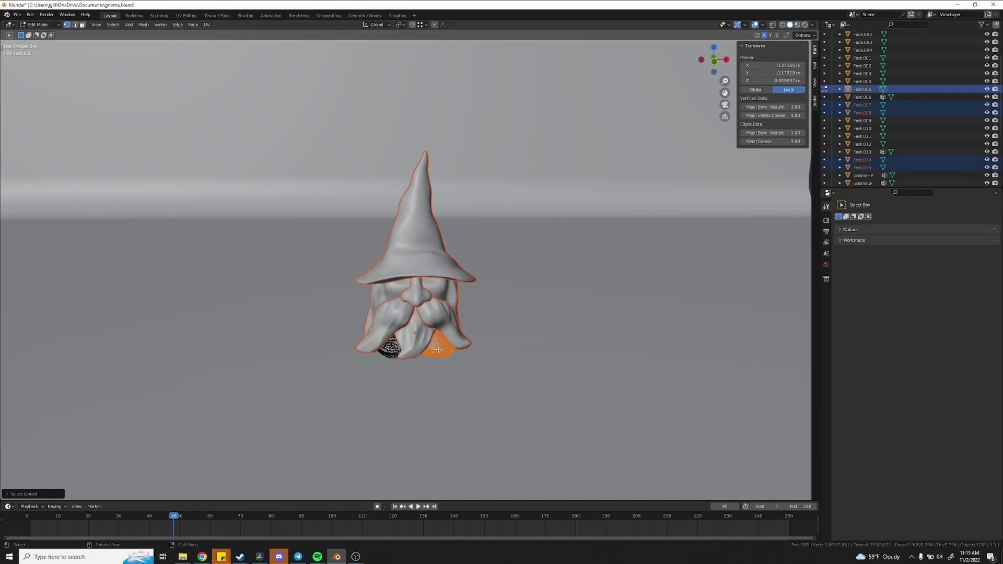
Separate the remaining feet mesh by selection, leave Edit Mode and select individual parts to check the split
key(l)
key(p)
click(391, 350)
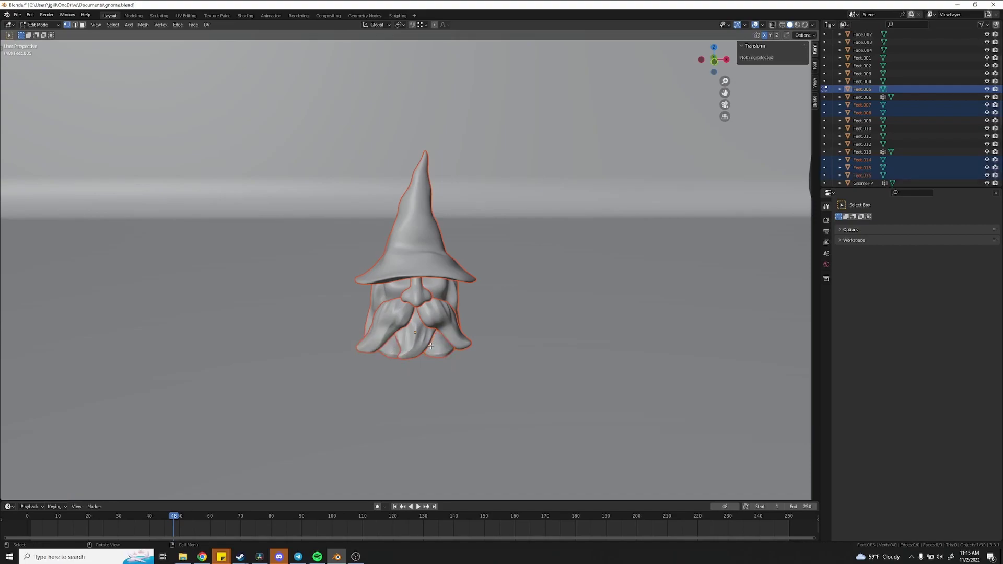
key(Tab)
click(452, 298)
click(442, 349)
click(414, 295)
click(438, 420)
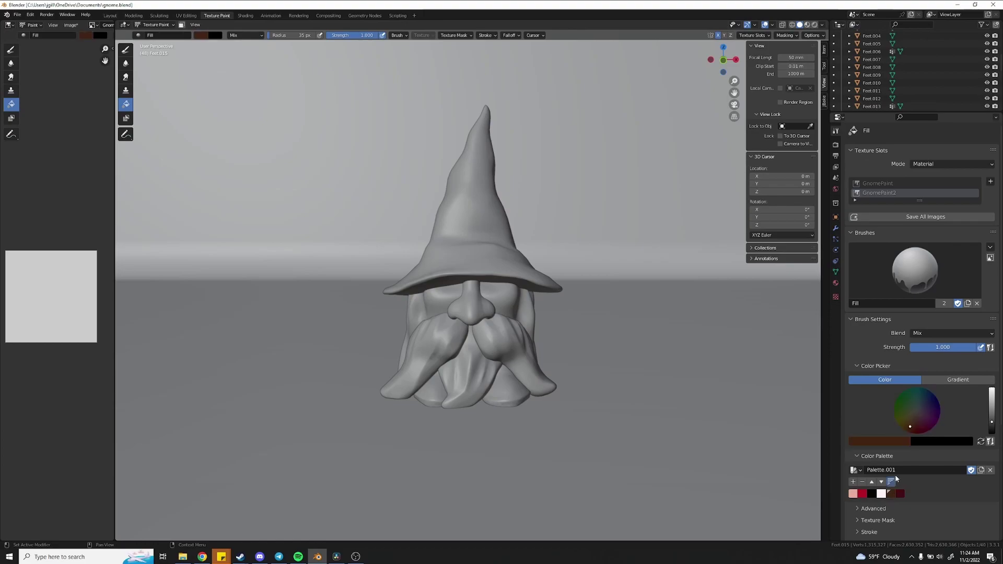
Fill the gnome's feet with brown, the moustache with white and the hat with red from the colour palette
click(496, 401)
click(881, 494)
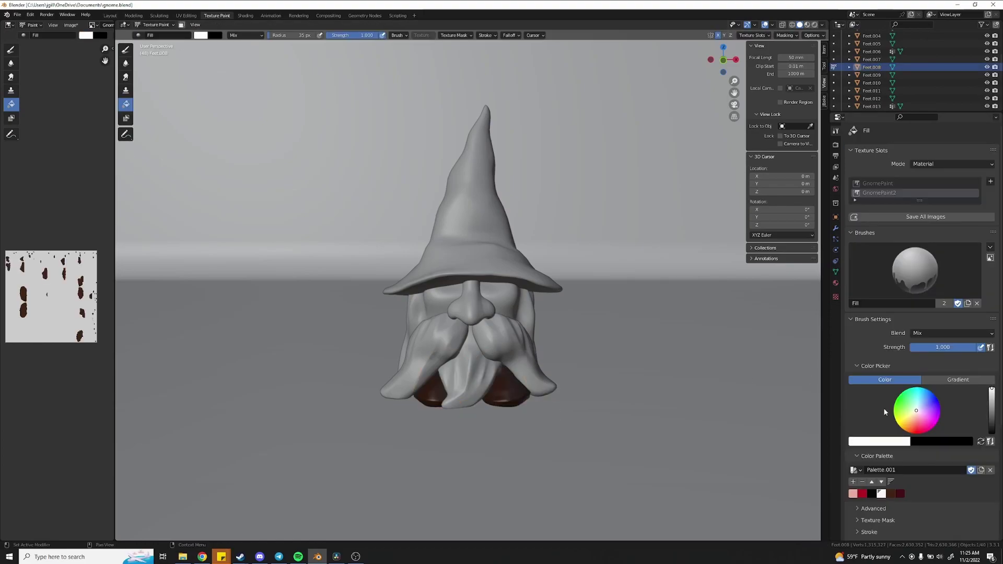
click(514, 338)
click(862, 493)
click(471, 209)
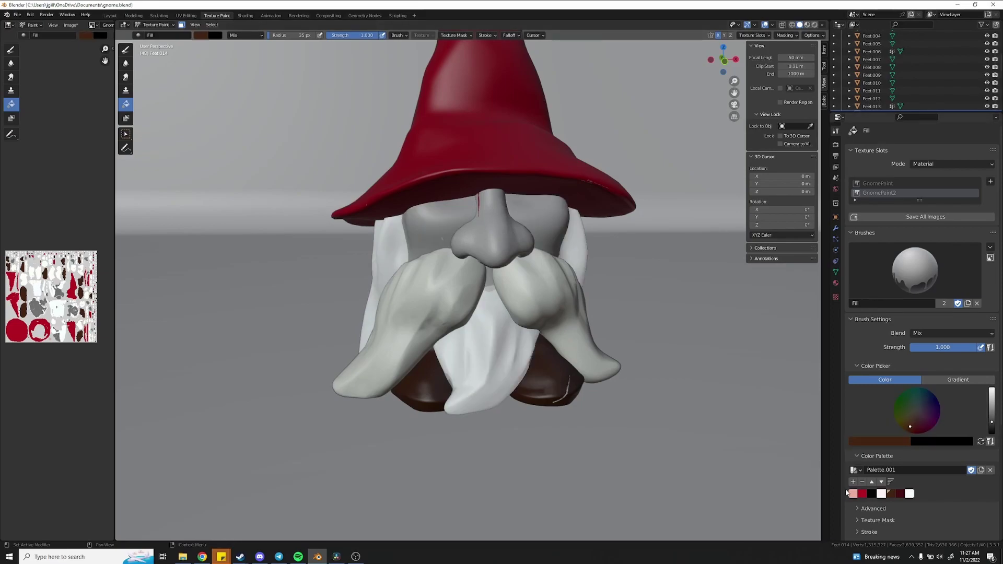
Fill the face and the nose with the palette's pink skin colour, switching the painted object between them
click(853, 494)
click(541, 225)
key(alt+q)
click(506, 255)
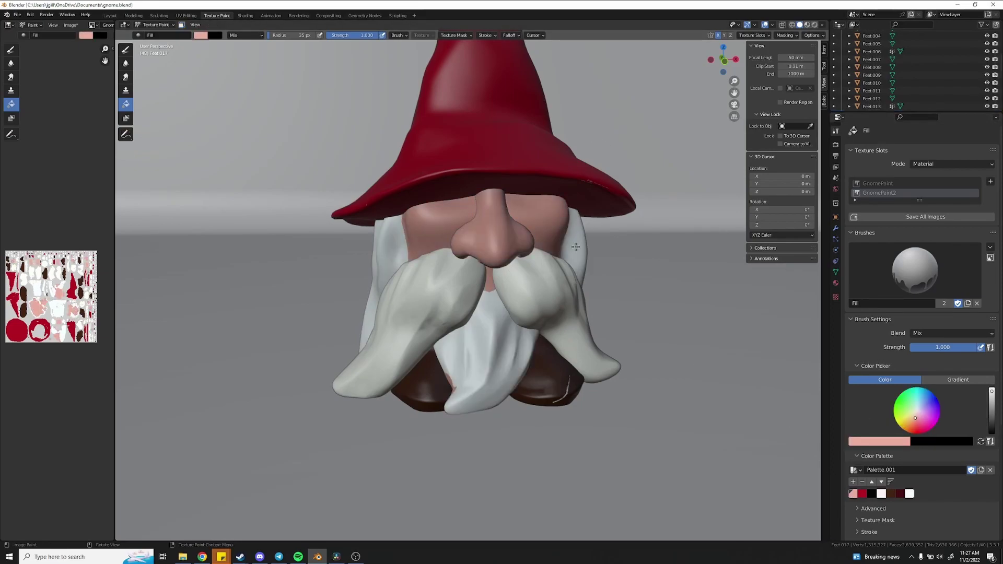
scroll(543, 258, down, 2)
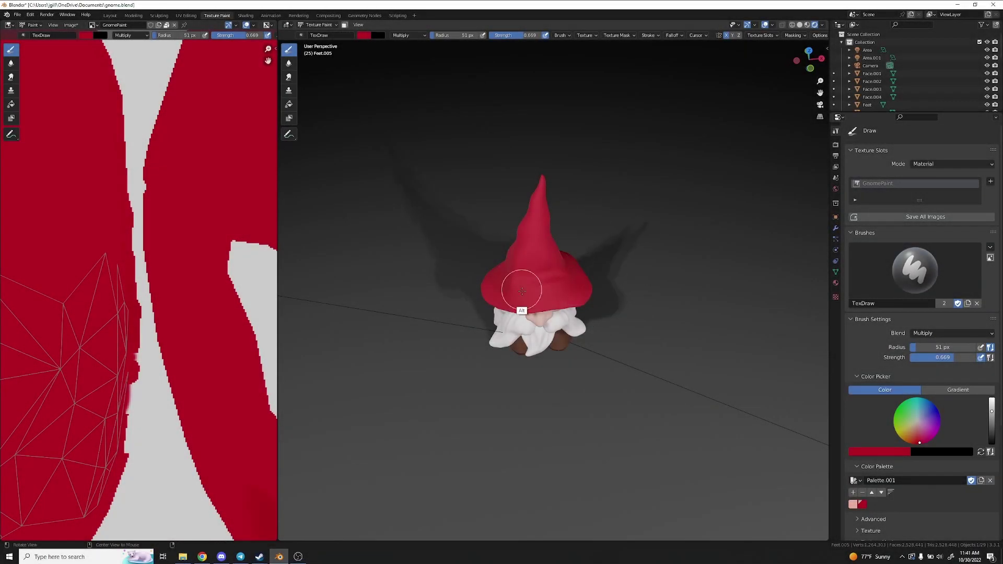
Darken the folds all around the red hat with the Multiply texture brush at a 94 px radius and save the file
middle_drag(597, 248, 653, 276)
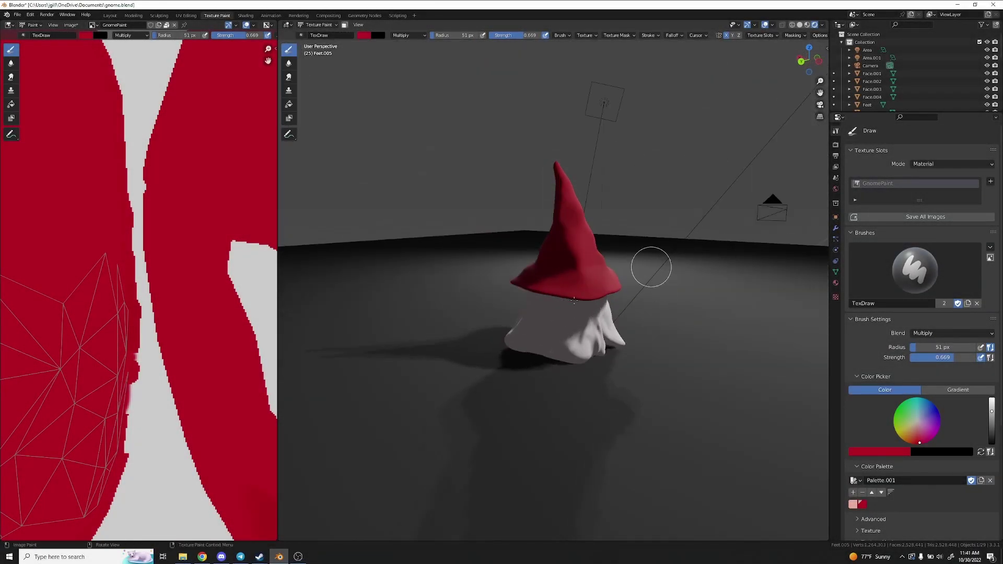
middle_drag(580, 271, 660, 314)
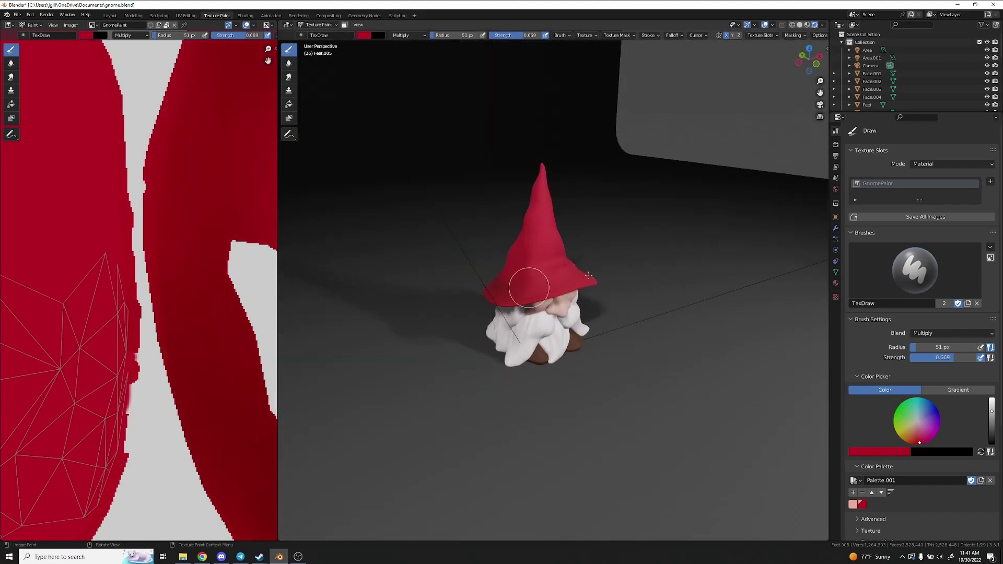
middle_drag(522, 293, 576, 317)
key(ctrl+s)
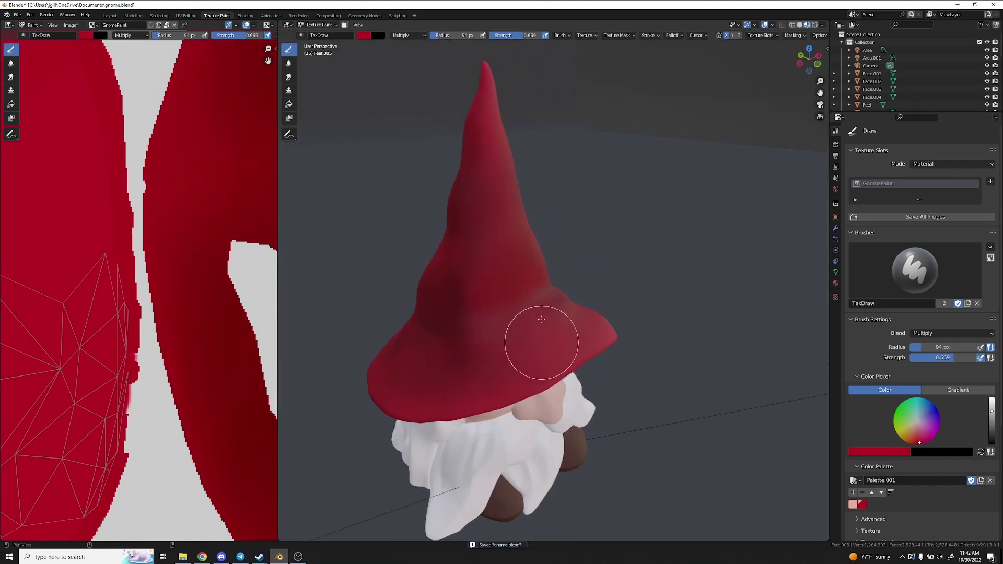
middle_drag(495, 275, 620, 197)
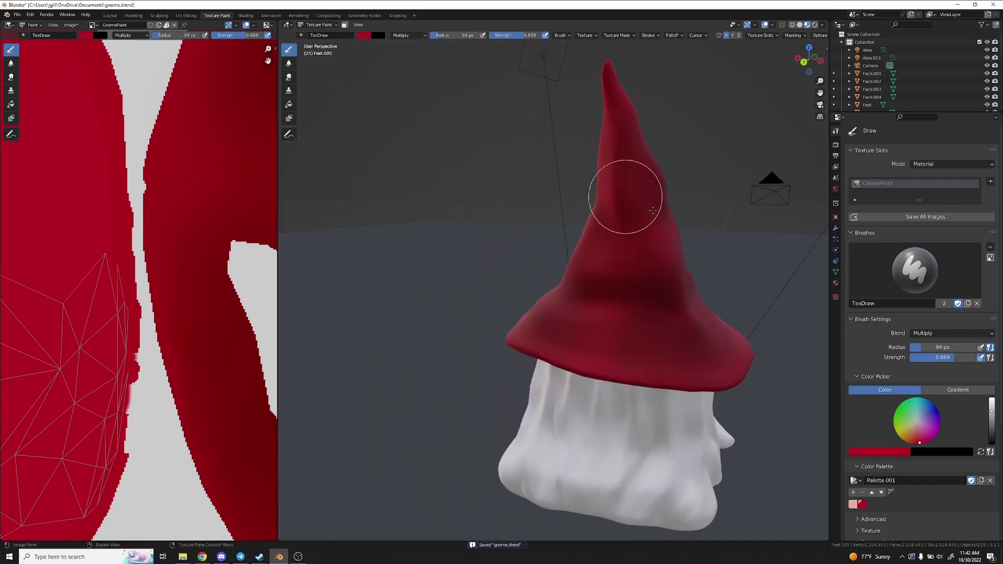
Set the brush blend mode to Screen and paint brighter red highlights on the hat, adjusting the brush radius
click(924, 334)
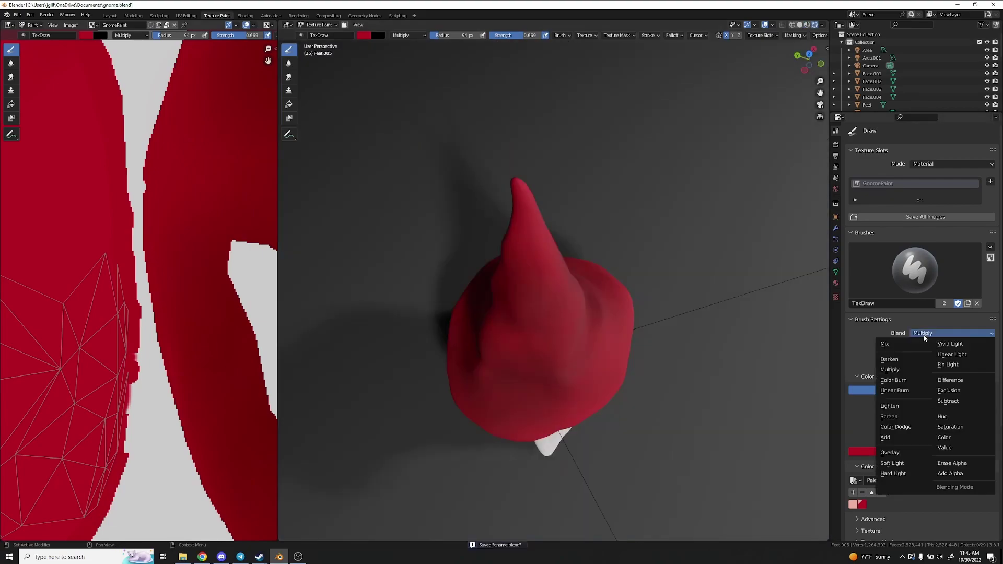
click(893, 420)
alt+drag(696, 439, 679, 418)
ctrl+alt+drag(551, 435, 554, 416)
alt+drag(564, 425, 540, 398)
key(f)
mouse_move(618, 380)
ctrl+alt+mouse_down()
mouse_move(640, 347)
mouse_move(629, 337)
ctrl+alt+mouse_up()
click(661, 323)
key(f)
click(660, 320)
With the 123 px Multiply brush, blush the cheeks with pink and darken the eye sockets under the brim with black
middle_drag(622, 339, 672, 287)
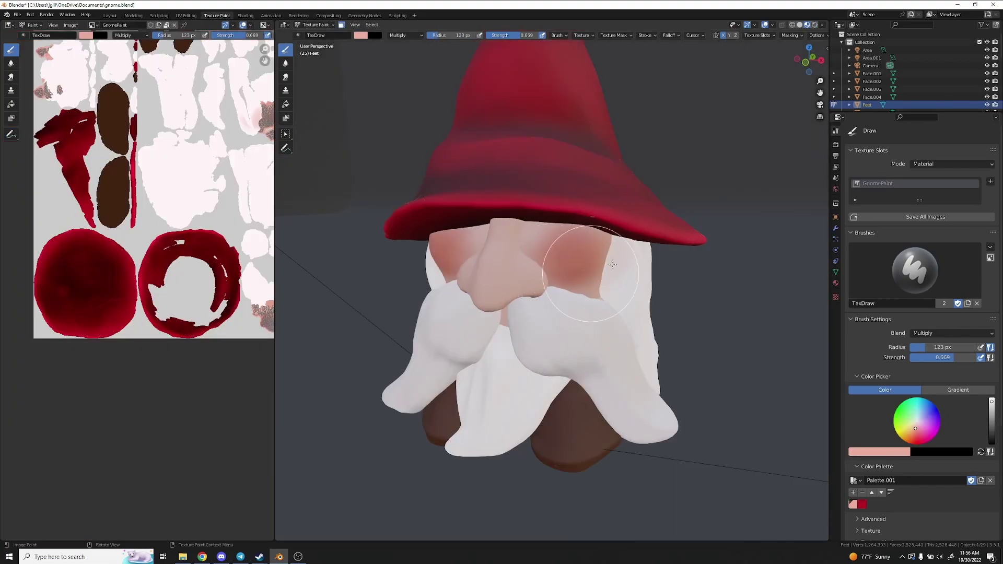
mouse_move(612, 265)
middle_down()
mouse_move(669, 289)
mouse_move(618, 307)
mouse_move(631, 277)
mouse_move(611, 298)
mouse_move(606, 263)
middle_up()
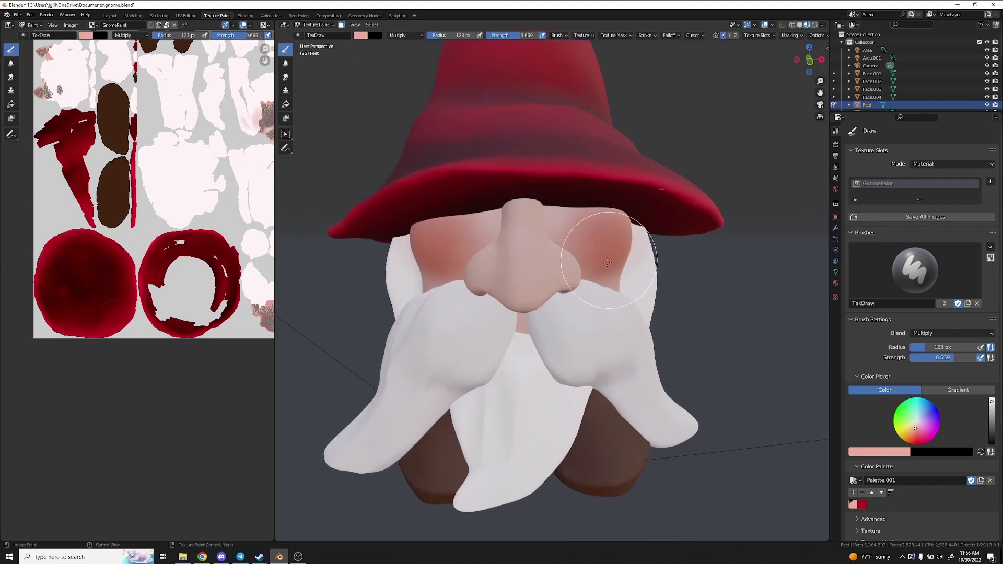
click(873, 505)
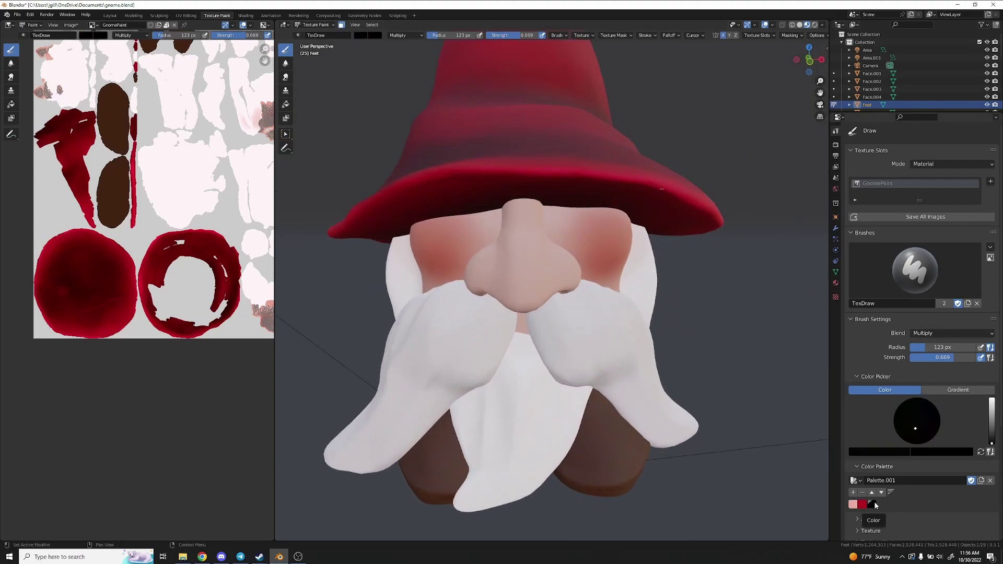
scroll(537, 212, up, 4)
mouse_move(529, 254)
mouse_down()
mouse_move(538, 226)
mouse_move(516, 230)
mouse_up()
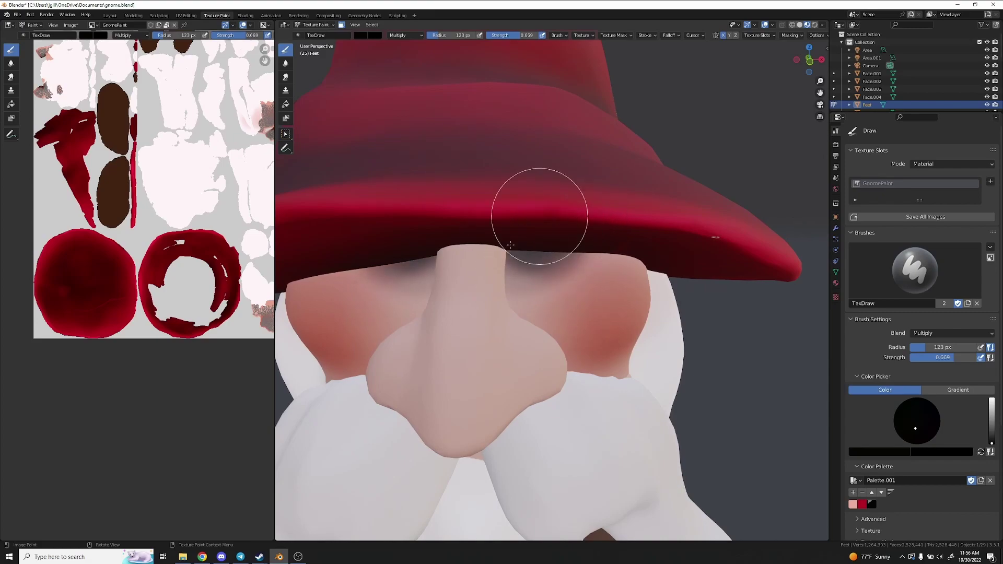
scroll(589, 275, down, 4)
middle_drag(589, 276, 622, 179)
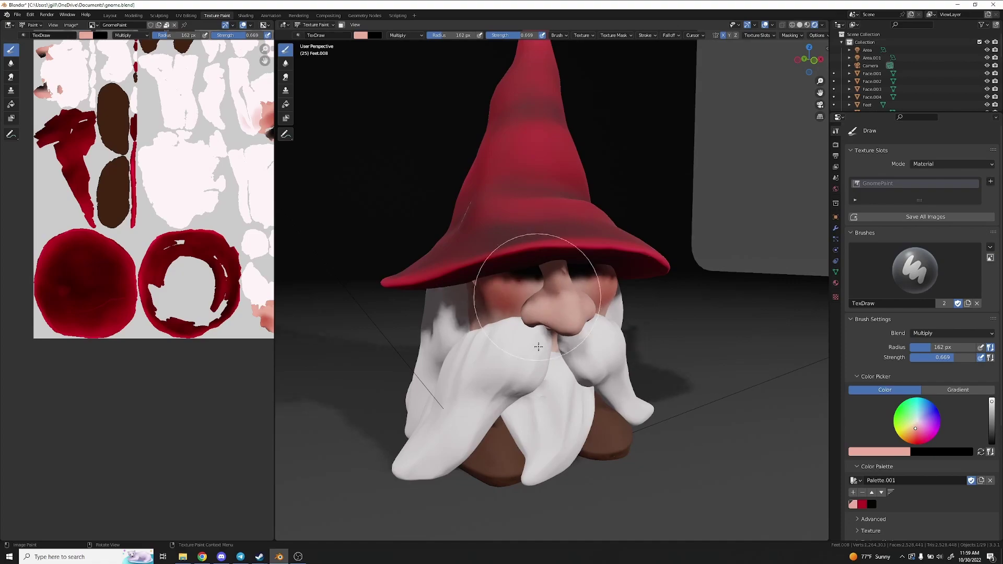
Redden the nose with a 65 px pink Multiply brush and shade its underside with black at 75 px
mouse_move(528, 304)
middle_down()
mouse_move(605, 280)
mouse_move(562, 299)
middle_up()
mouse_move(567, 373)
middle_down()
mouse_move(522, 394)
mouse_move(501, 366)
middle_up()
key(f)
click(492, 305)
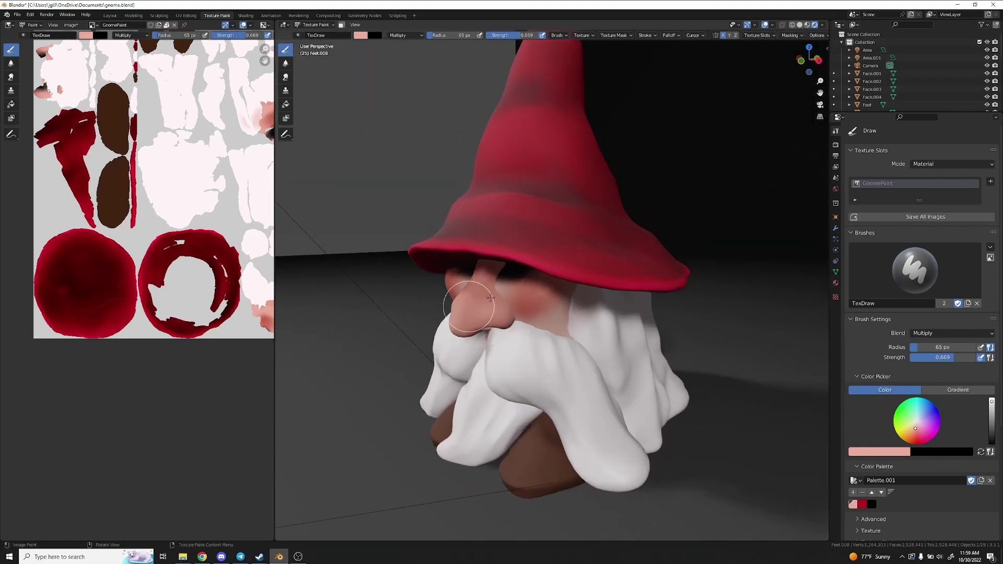
middle_drag(470, 309, 573, 328)
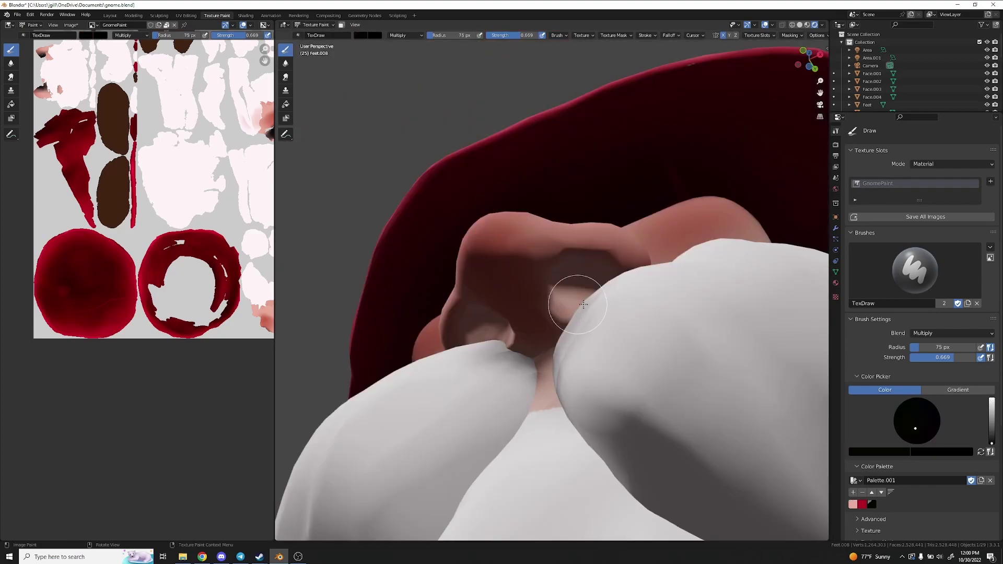
Darken the skin under the nose, above the moustache, with the black 75 px Multiply brush
mouse_move(587, 280)
middle_down()
mouse_move(544, 306)
mouse_move(545, 318)
middle_up()
drag(545, 319, 571, 287)
mouse_move(571, 287)
middle_down()
mouse_move(620, 321)
mouse_move(588, 283)
middle_up()
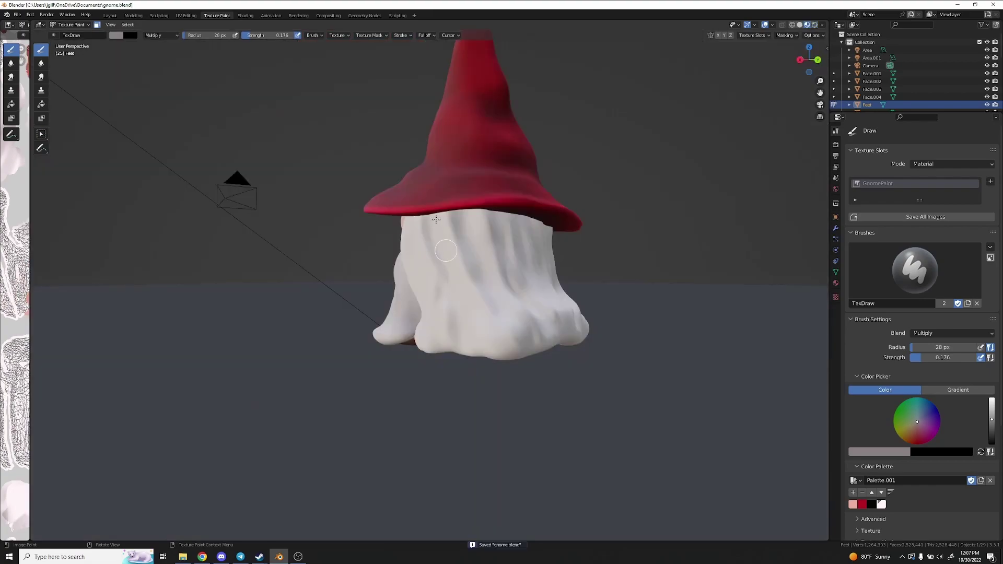
Shade the white hair's folds with a grey 28 px Multiply brush and highlight the strands with a white 17 px Screen brush
middle_drag(442, 216, 468, 286)
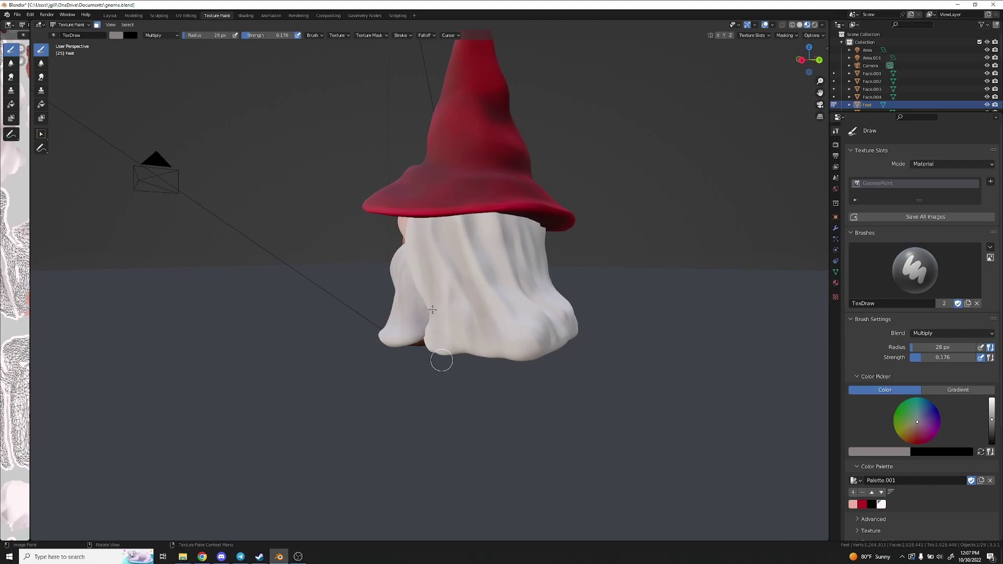
middle_drag(543, 226, 474, 269)
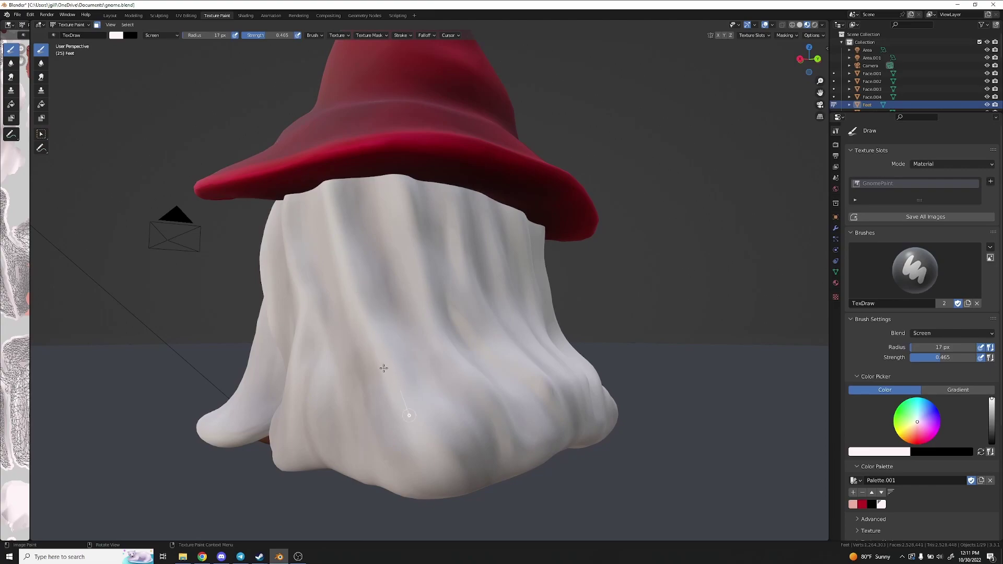
middle_drag(428, 460, 359, 163)
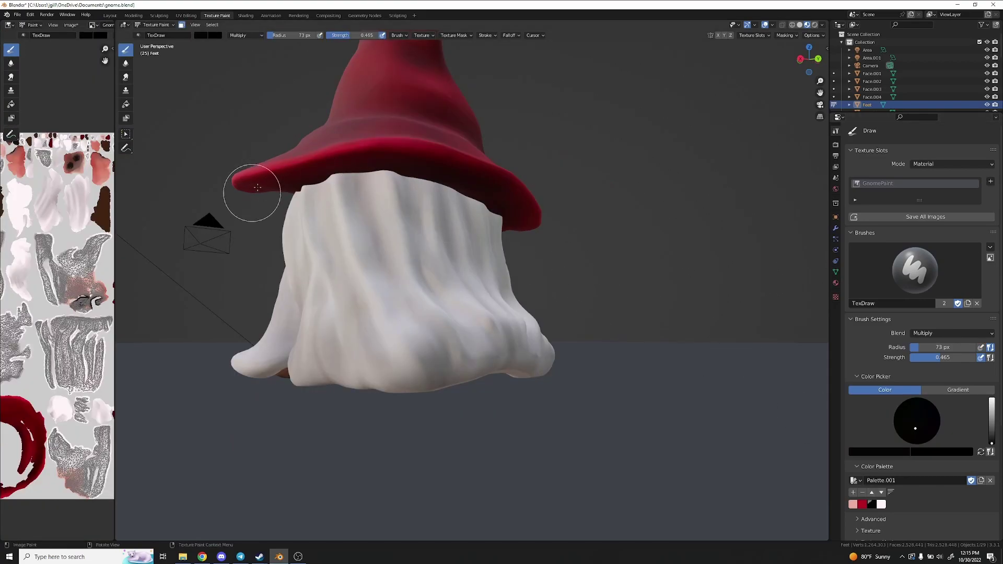
Shade the top of the hair beneath the hat brim with a black 73 px Multiply brush at 0.465 strength
mouse_move(313, 163)
alt+middle_down()
mouse_move(477, 186)
mouse_move(281, 185)
alt+middle_up()
drag(281, 185, 584, 201)
alt+middle_drag(580, 203, 415, 197)
mouse_move(415, 197)
mouse_down()
mouse_move(560, 190)
mouse_move(594, 225)
mouse_up()
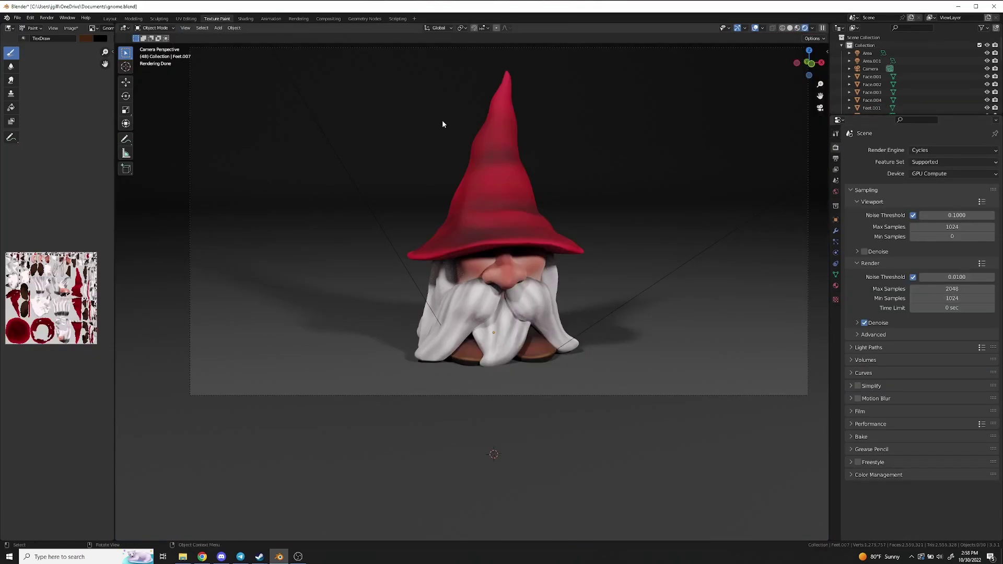
Render the painted gnome through the scene camera
key(F12)
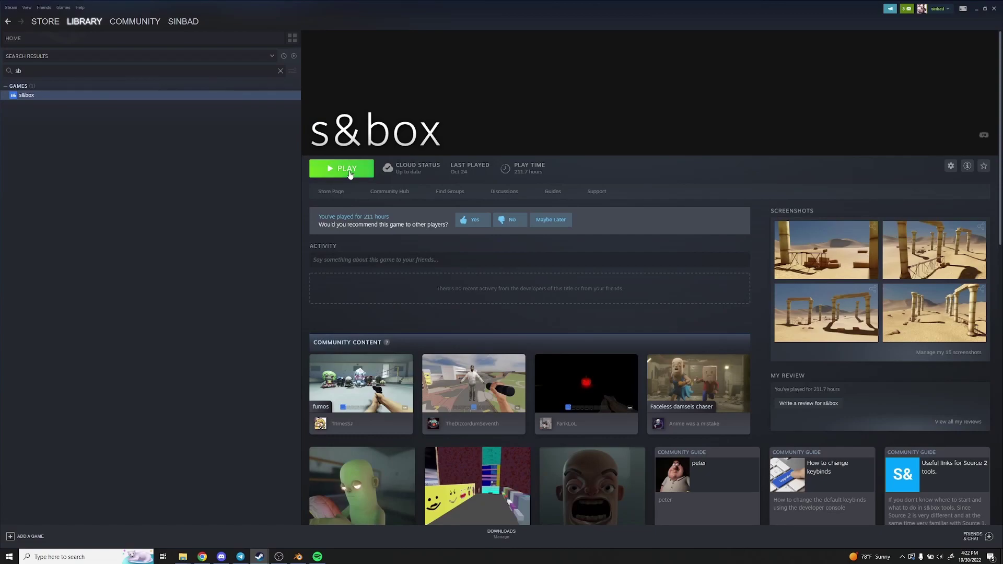
Launch the s&box Game Editor from the Steam library
click(342, 168)
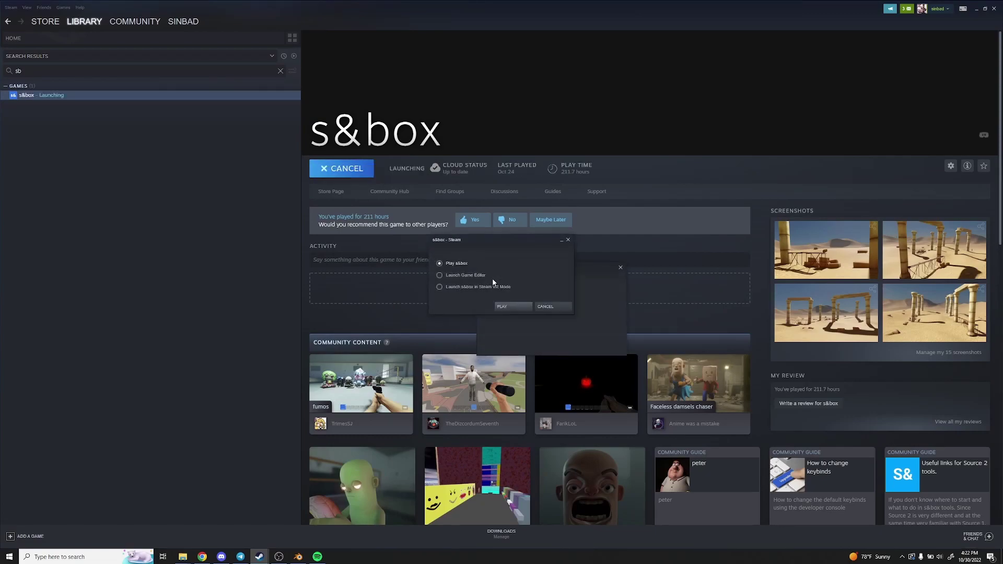
click(460, 275)
click(514, 308)
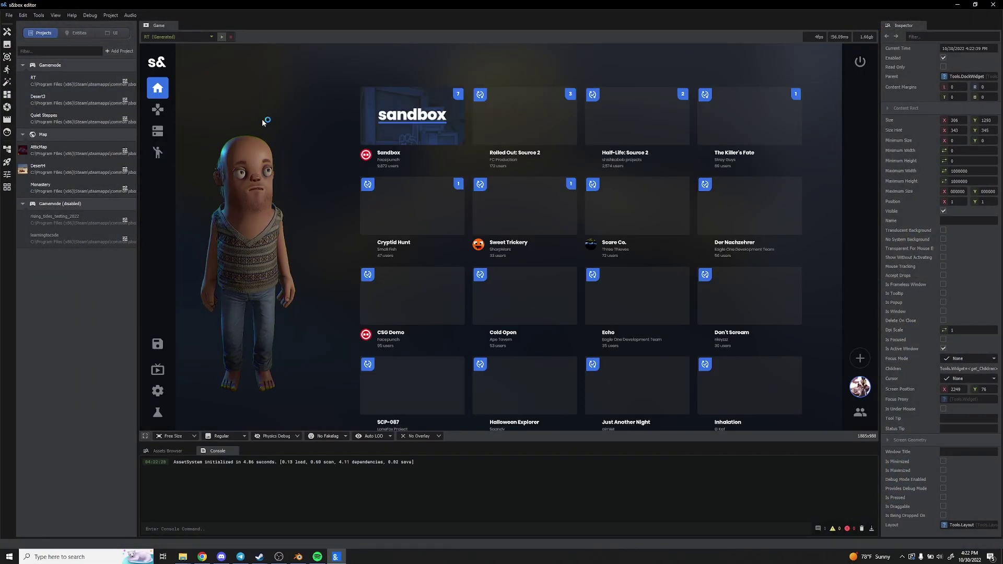
Start a new project of type Content and title it Gnome Prop
click(110, 15)
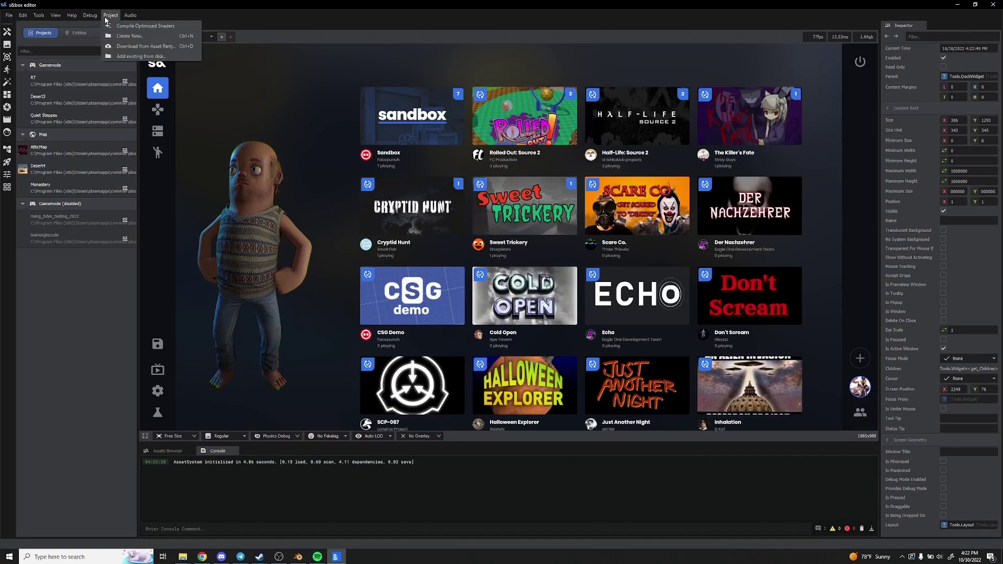
click(115, 35)
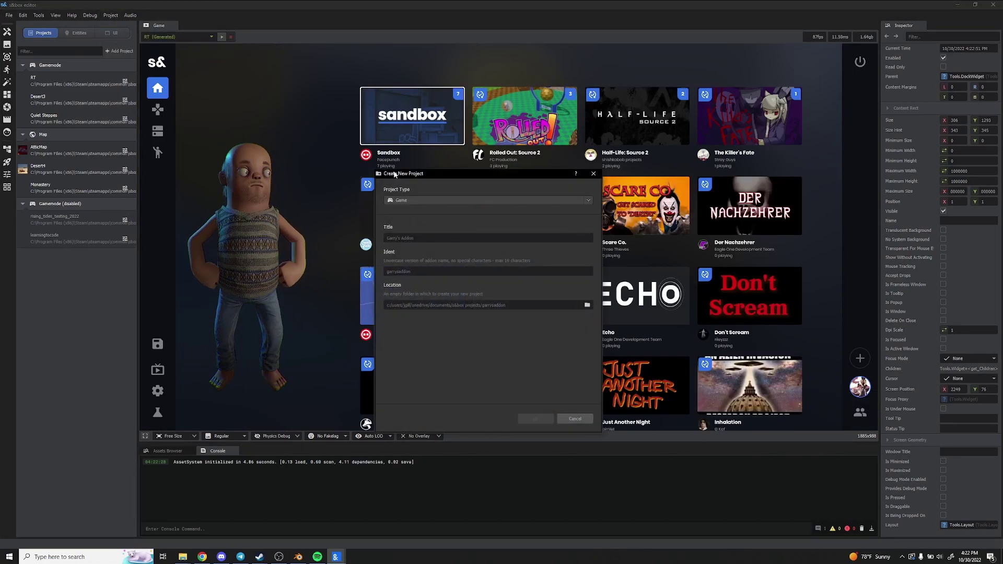
click(412, 200)
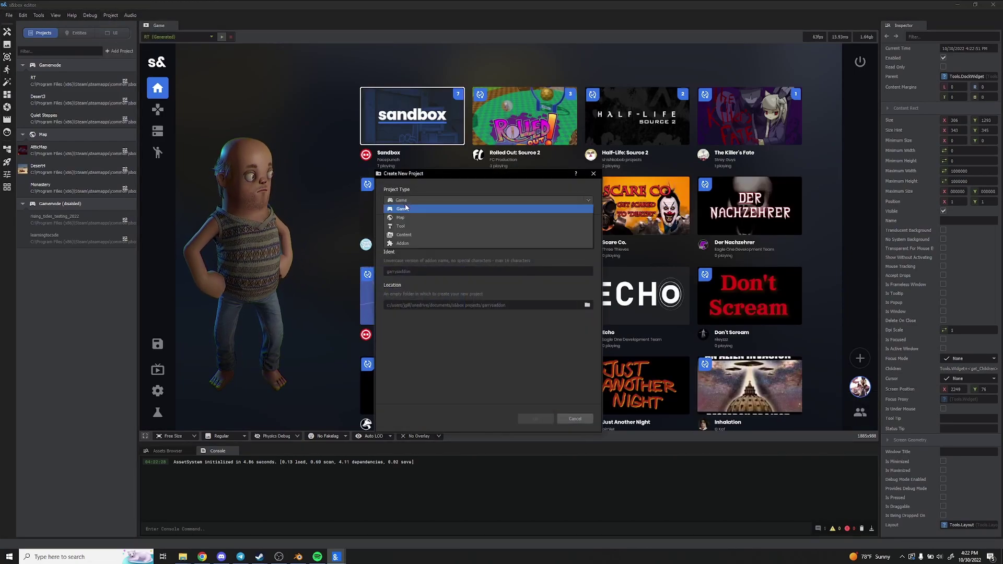
click(404, 235)
text(Gnome Prop)
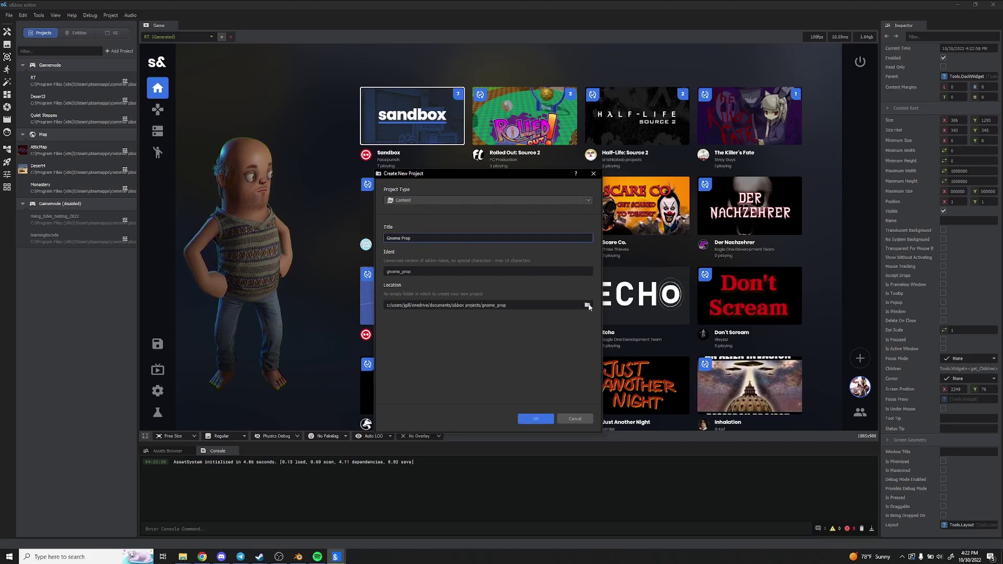
Set the project location to a new gnomeprop folder inside sbox/addons and create the project
click(588, 305)
double_click(91, 98)
right_click(173, 226)
mouse_move(209, 359)
click(287, 363)
text(gnome)
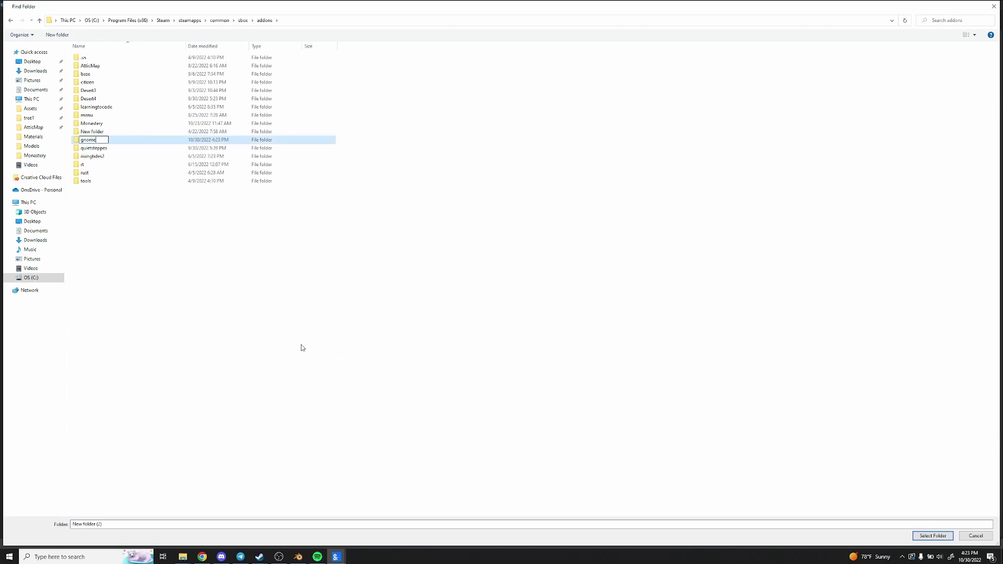
text(_prop)
key(Return)
double_click(107, 107)
click(933, 537)
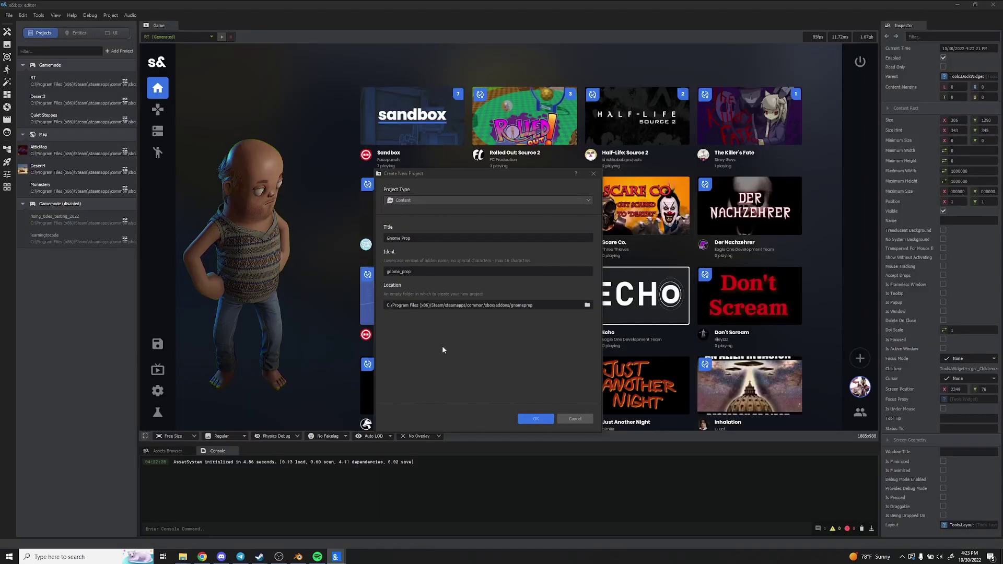
click(534, 418)
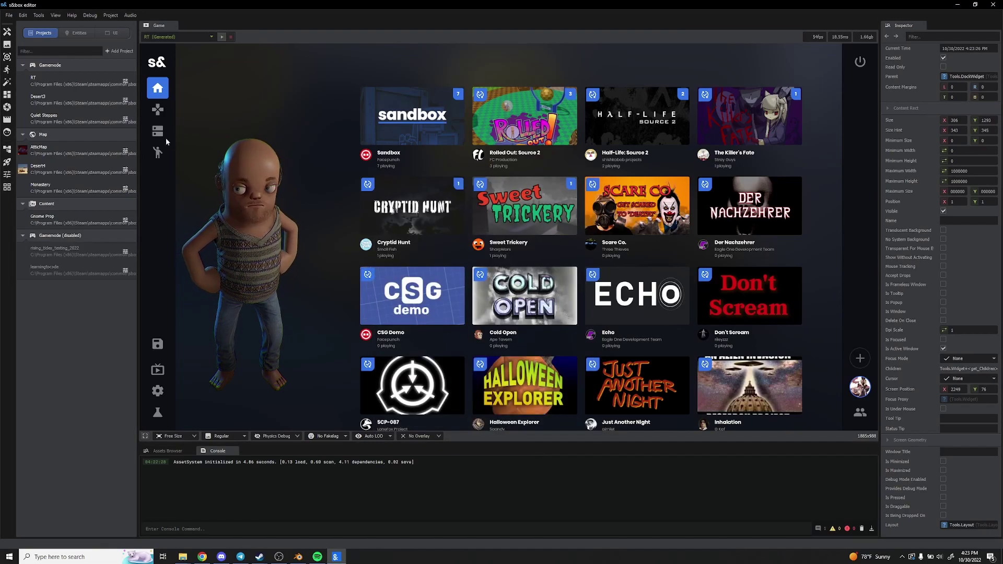
Open ModelDoc and copy gnome.fbx and the three PNG textures from the Assets Gnome folder into the gnomeprop addon folder
click(7, 55)
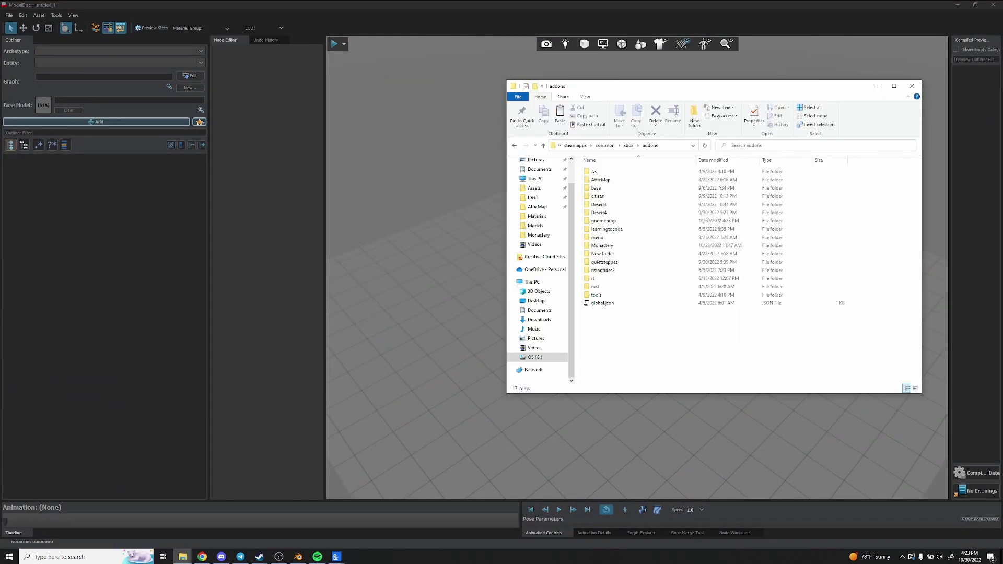
mouse_move(183, 556)
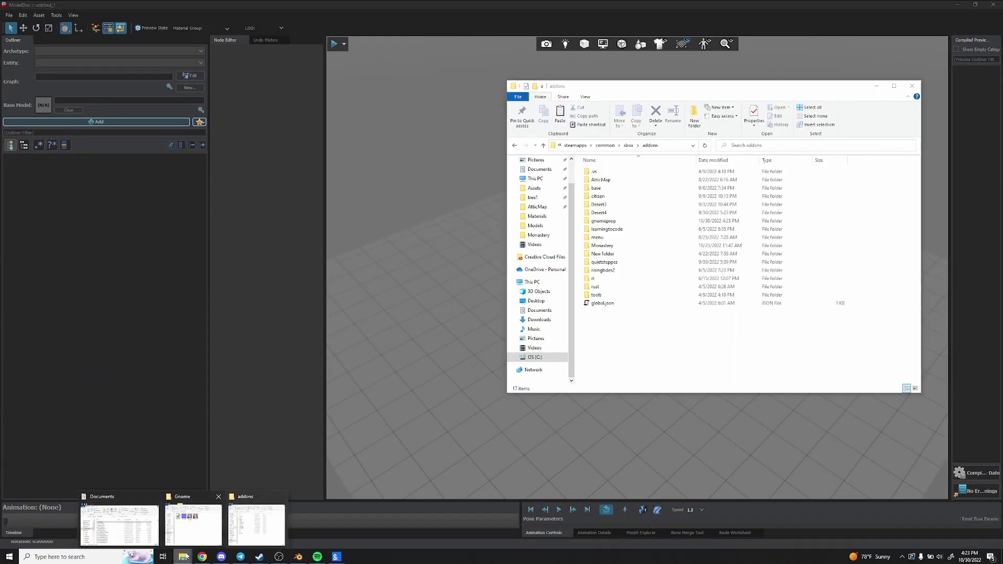
click(193, 520)
click(629, 152)
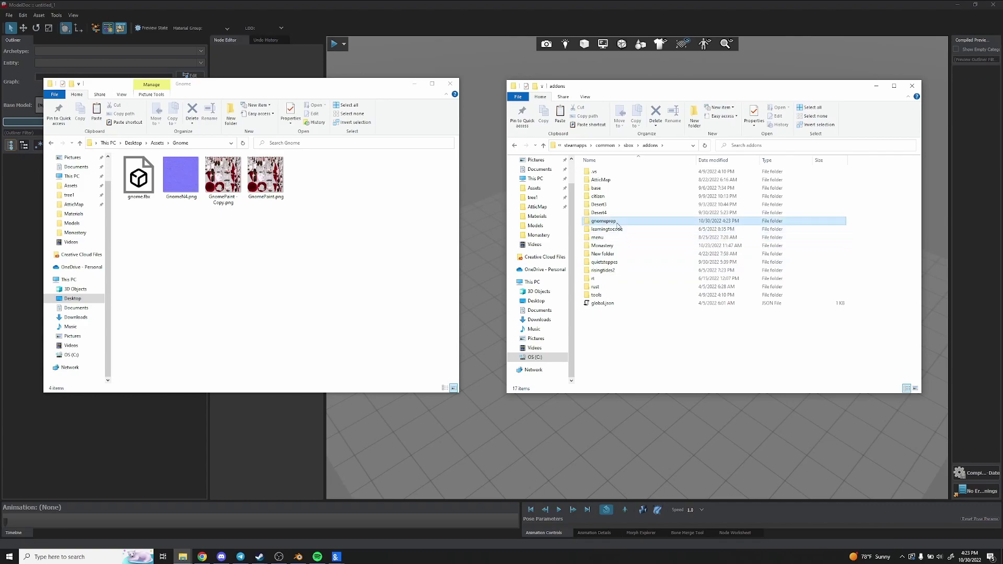
double_click(604, 221)
drag(301, 240, 125, 166)
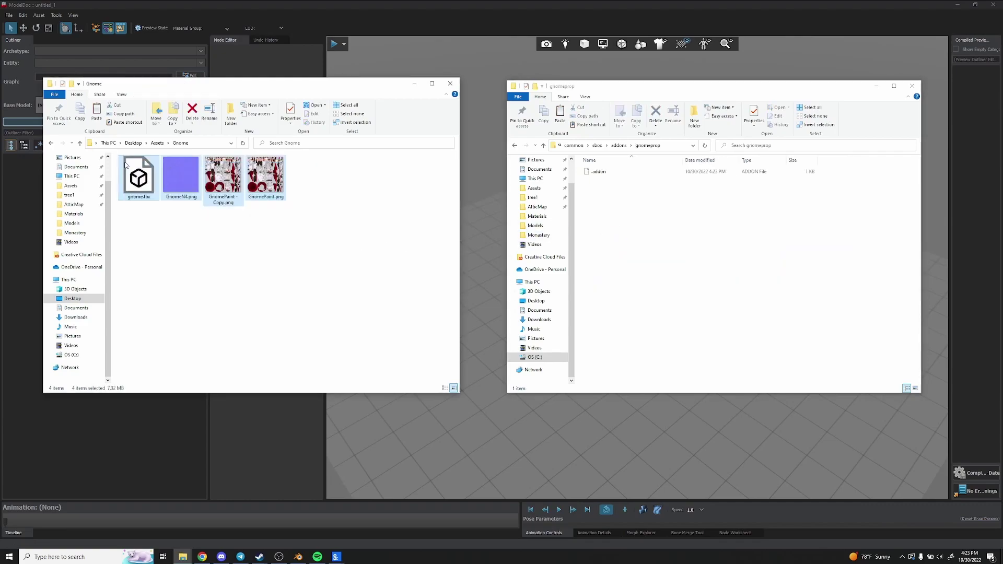
click(683, 253)
key(ctrl+v)
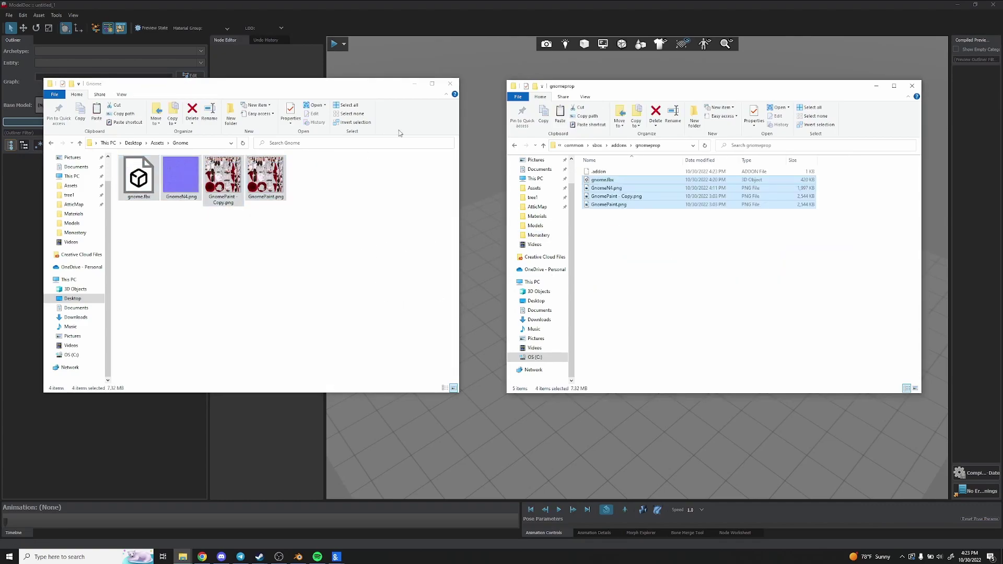
click(413, 85)
click(876, 86)
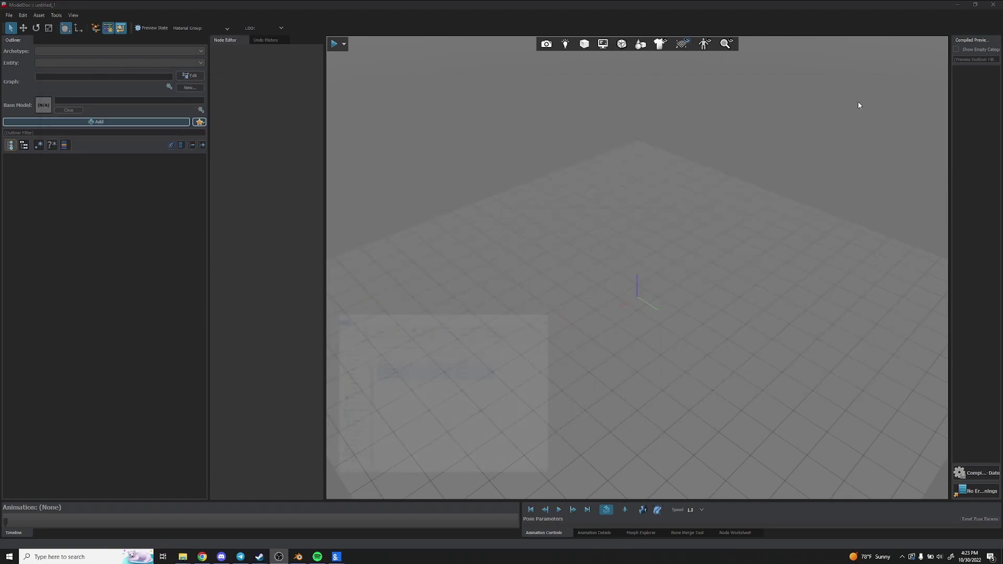
Add a RenderMeshFile to the model using gnome.fbx from the gnomeprop addon folder
click(105, 122)
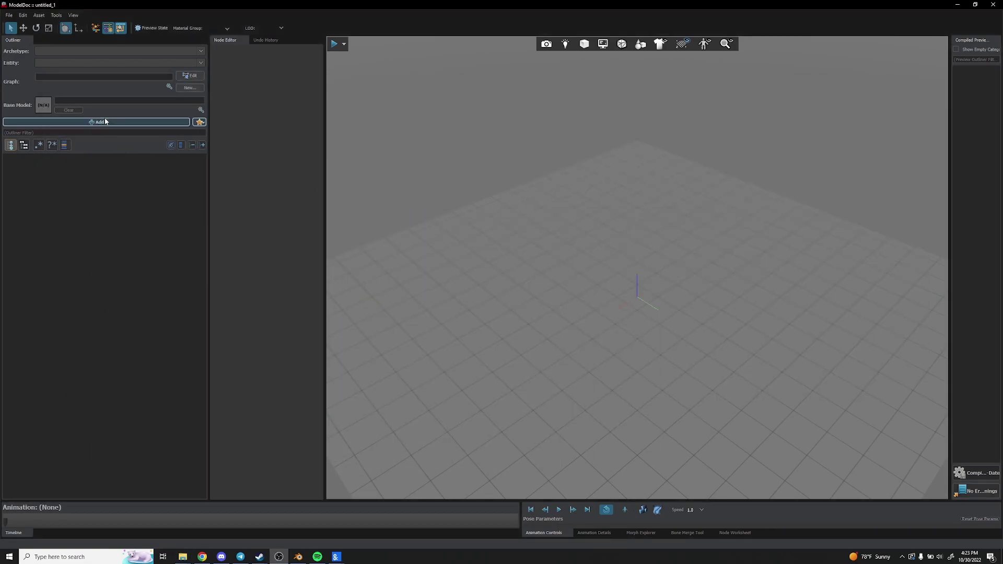
text(mesh)
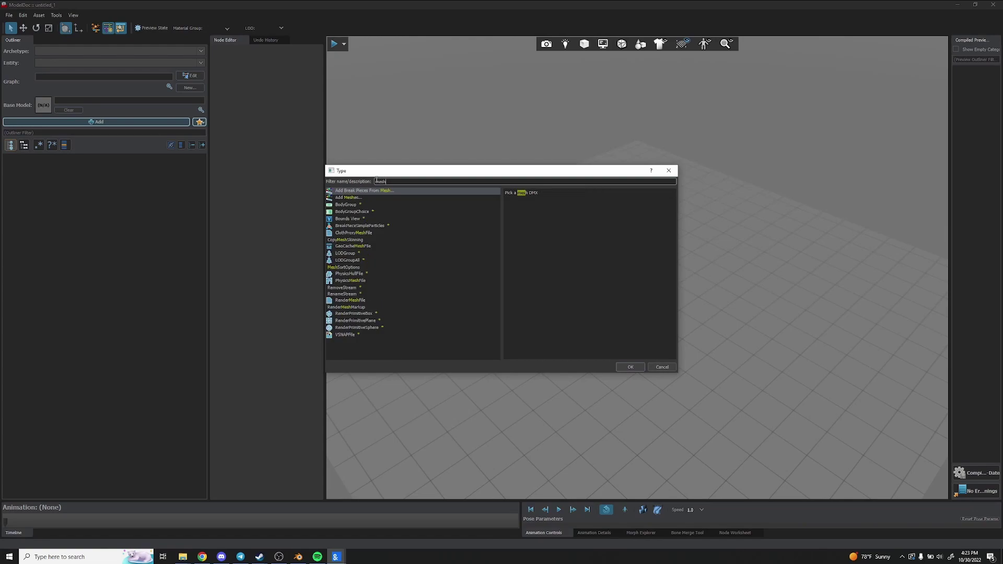
double_click(361, 299)
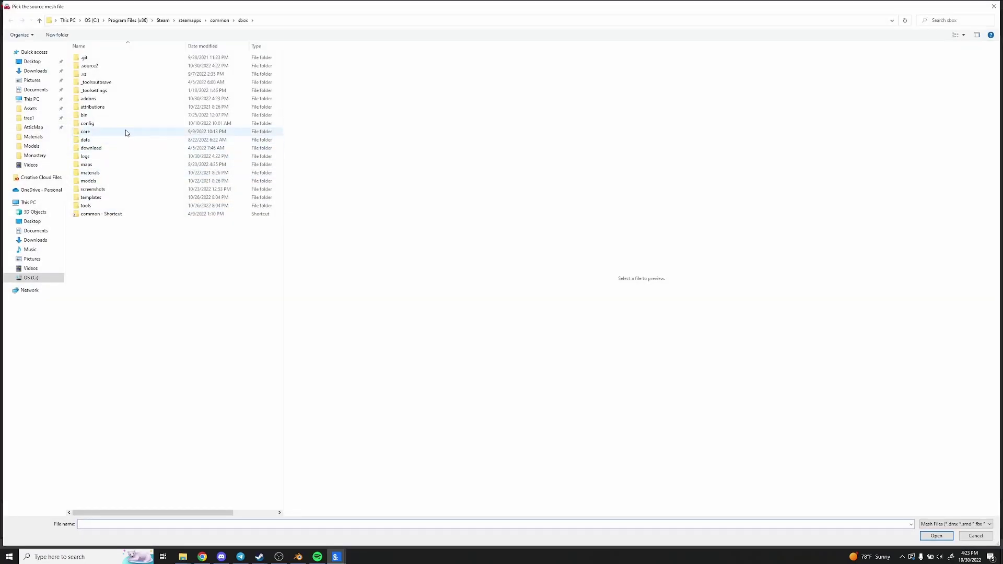
double_click(104, 99)
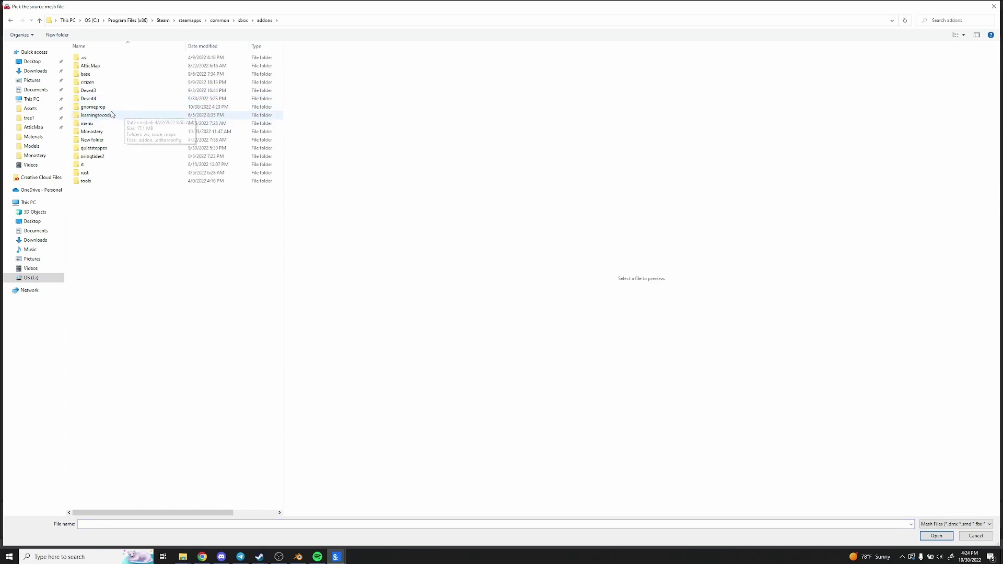
double_click(97, 107)
double_click(94, 57)
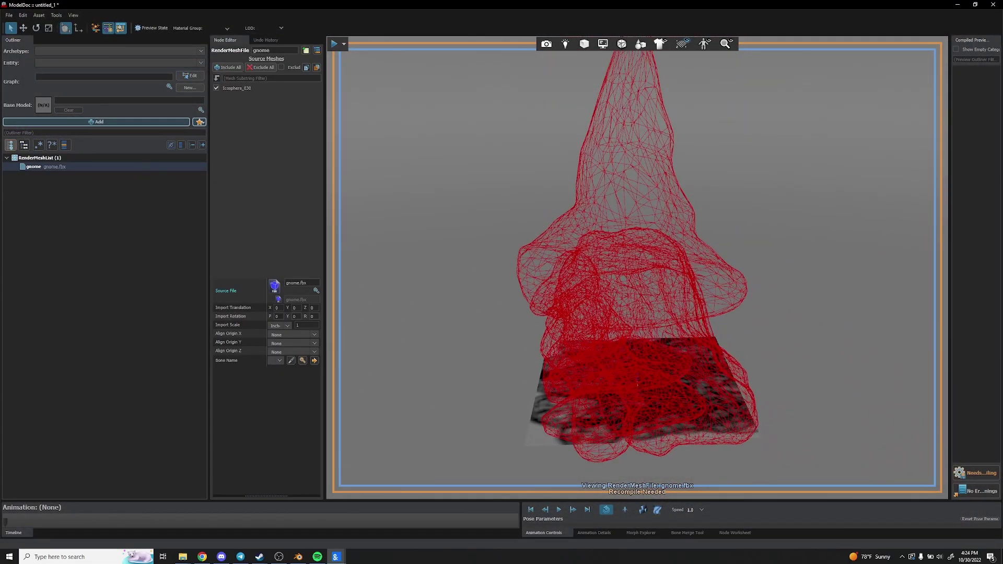
Set the gnome mesh's import scale to a custom 0.05 and its Z translation to 24, and save the model as gnome
right_drag(638, 267, 406, 369)
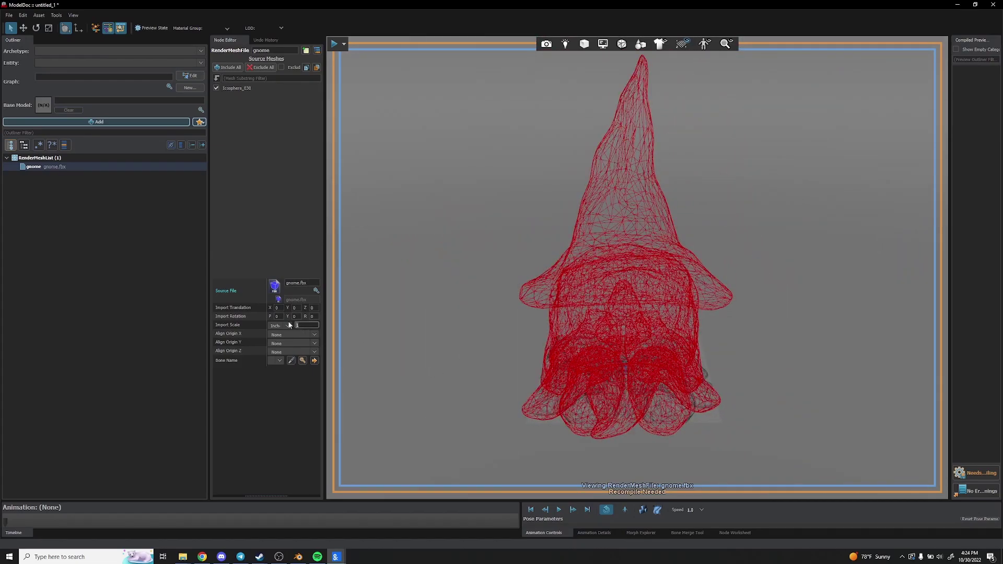
key(BackSpace)
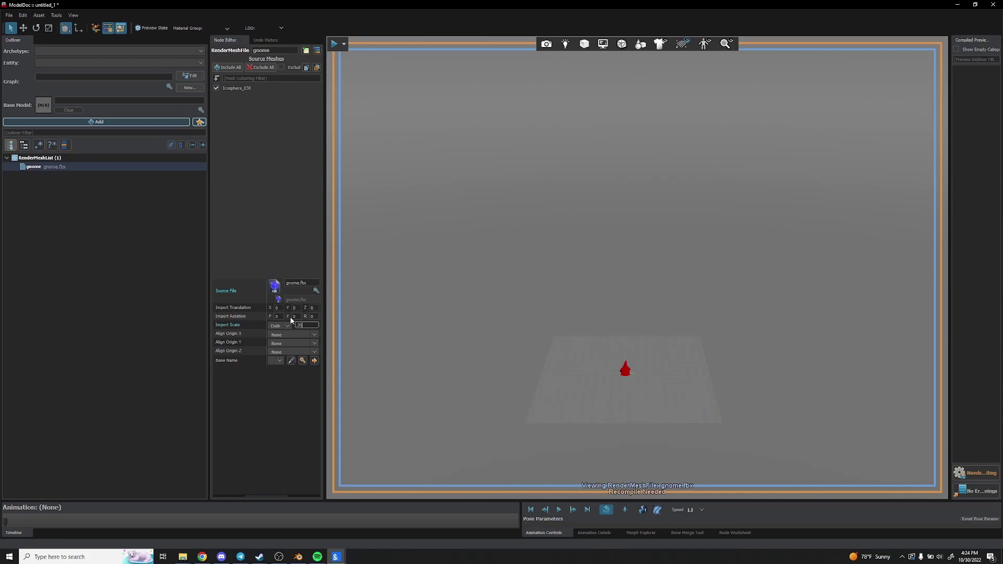
right_drag(493, 324, 471, 386)
key(w)
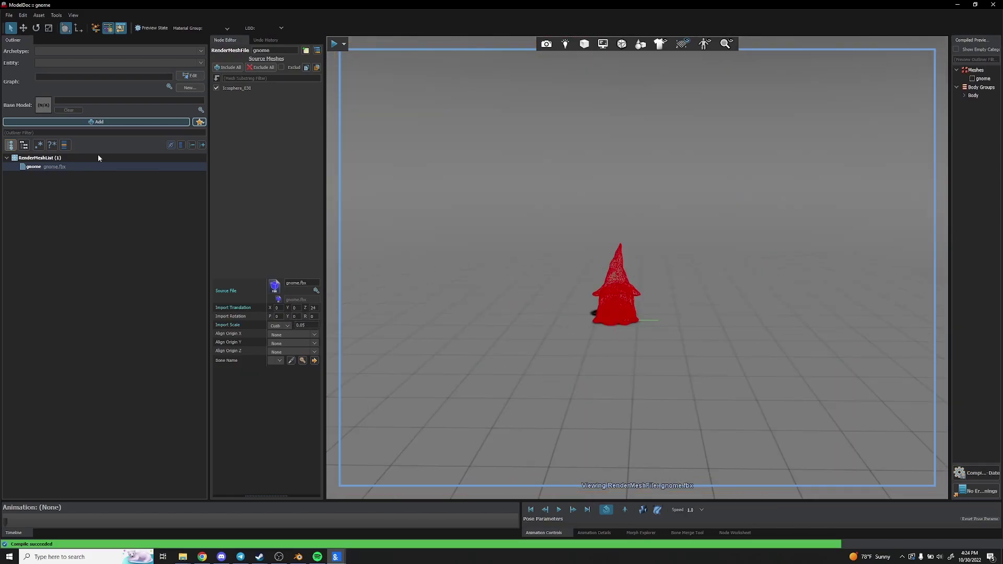
Add a material group node to the gnome model
click(104, 126)
text(mater)
double_click(362, 204)
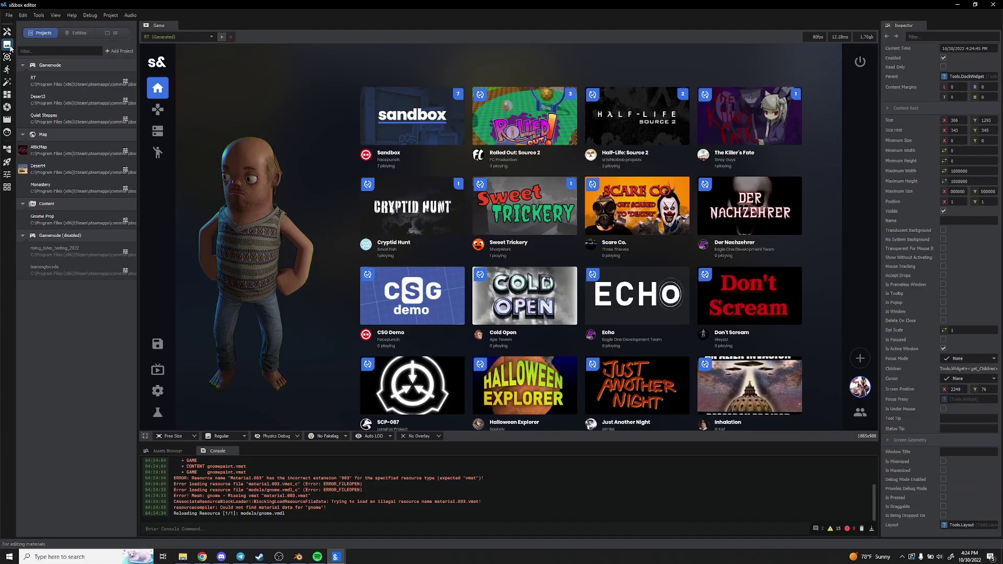
Create a new material in the Material Editor and save it as gnomemat in the gnomeprop folder
click(9, 46)
drag(182, 16, 743, 62)
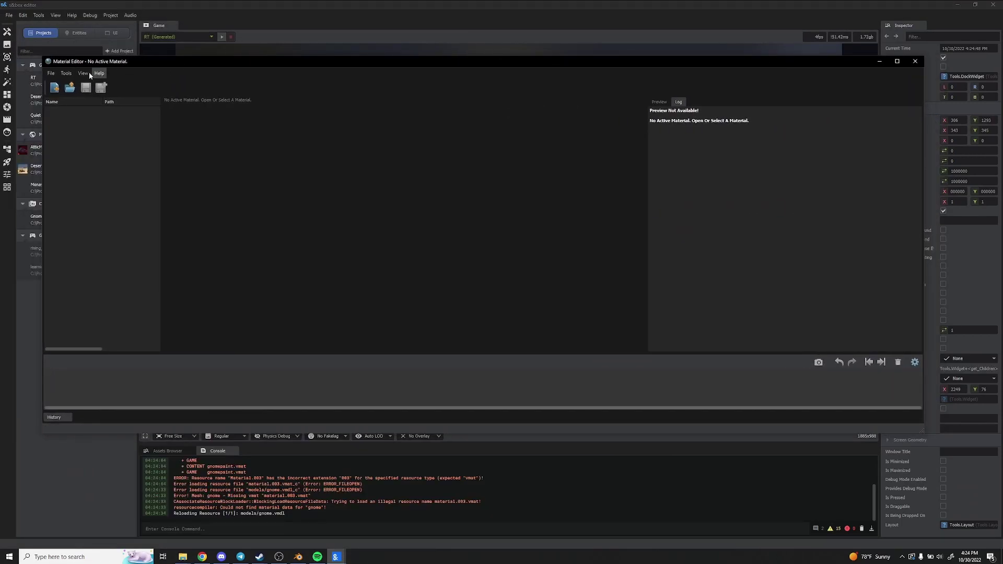
click(51, 73)
click(73, 80)
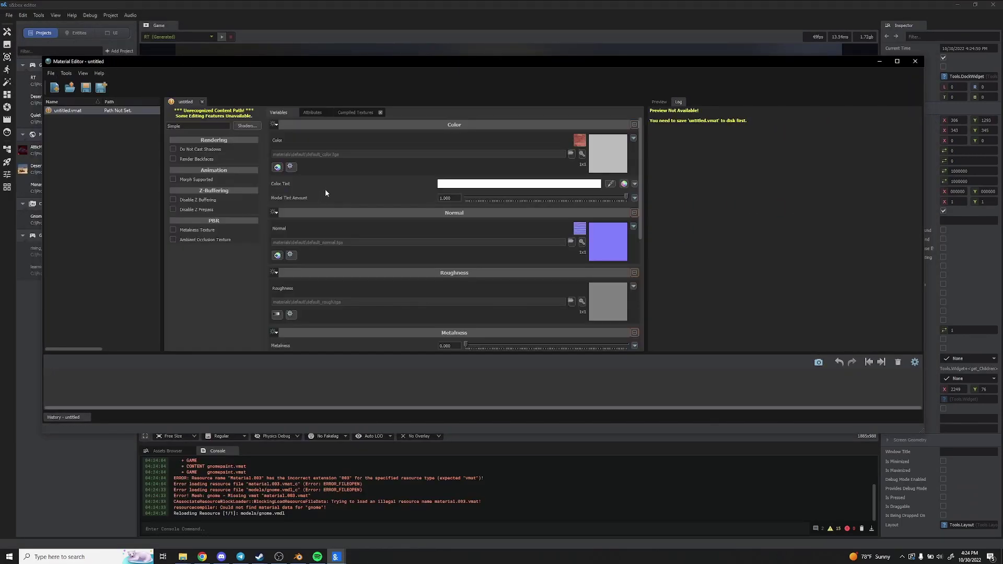
key(ctrl+s)
text(gnomemat)
key(Return)
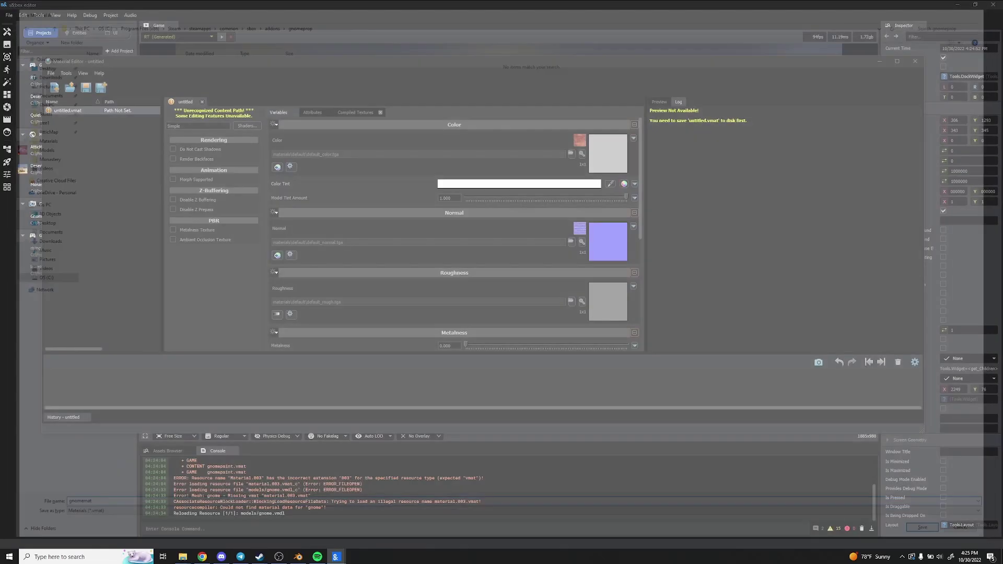
Assign GnomePaint.png as the gnomemat material's color texture
click(571, 154)
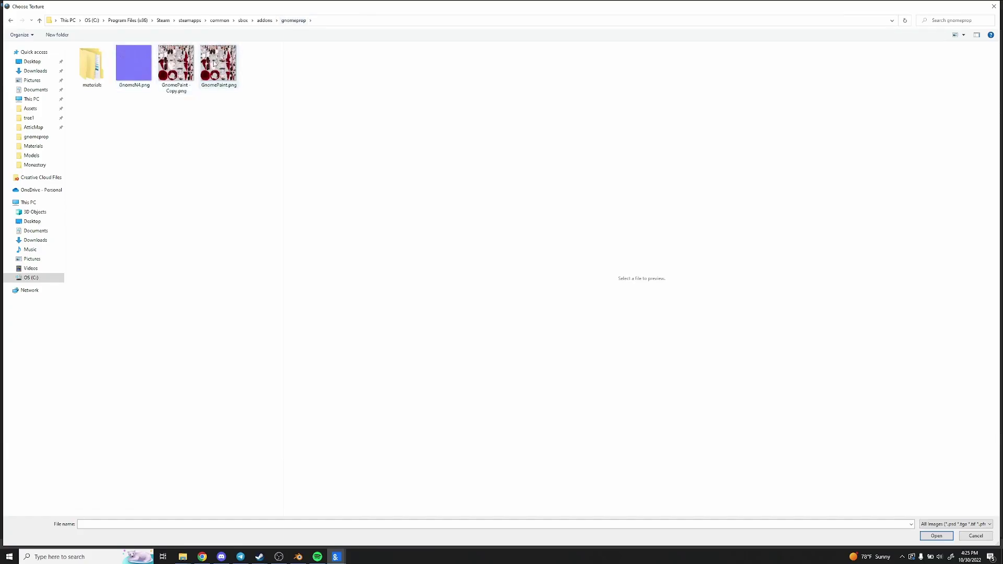
double_click(210, 65)
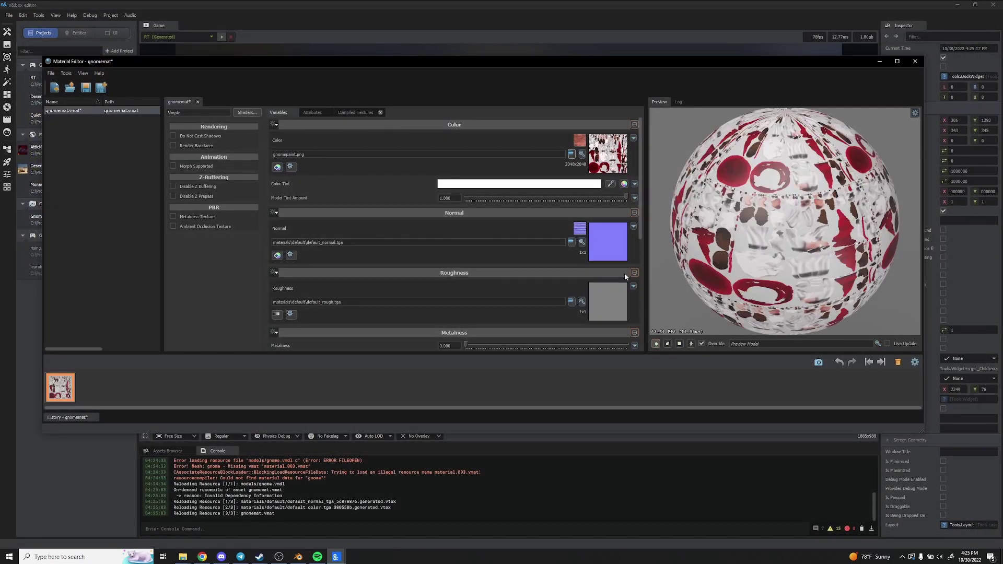
Switch the gnomemat material's roughness from a texture to a numeric value, set it to 0.802, and save the material
click(277, 314)
drag(440, 278, 527, 276)
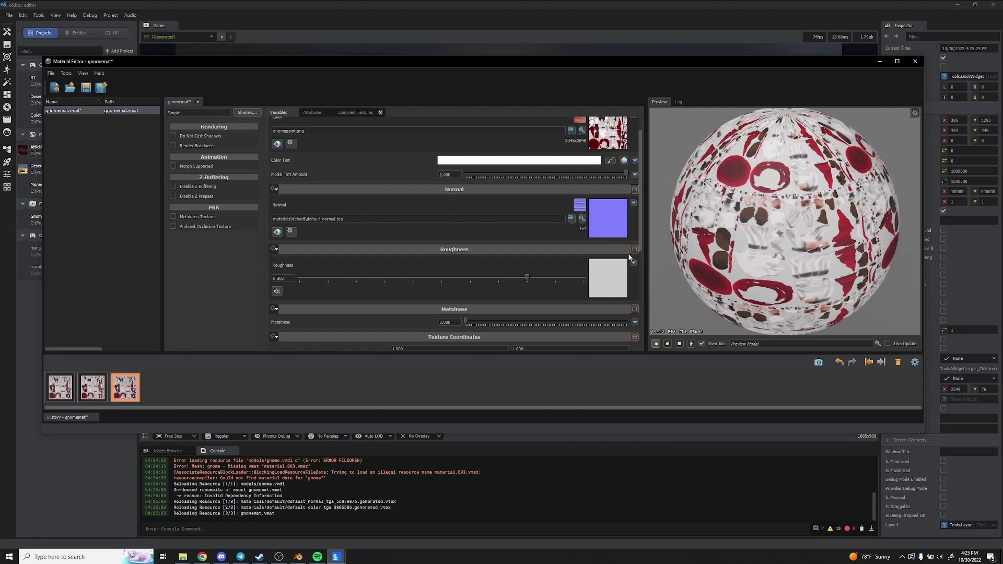
key(ctrl+s)
Switch to ModelDoc, replace material.003 with gnomemat in the gnome's default material group, recompile the model, and inspect it up close
click(340, 558)
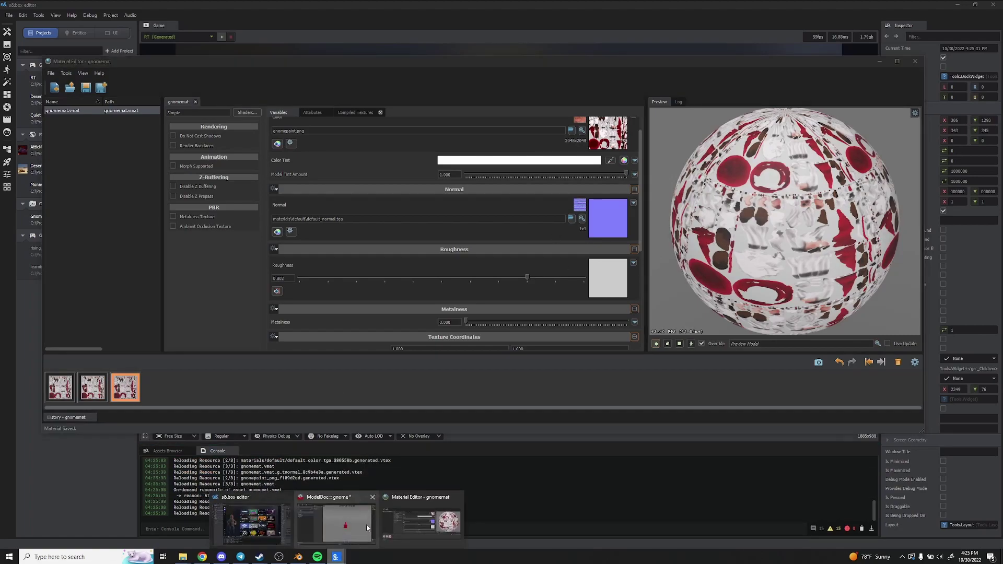
click(360, 529)
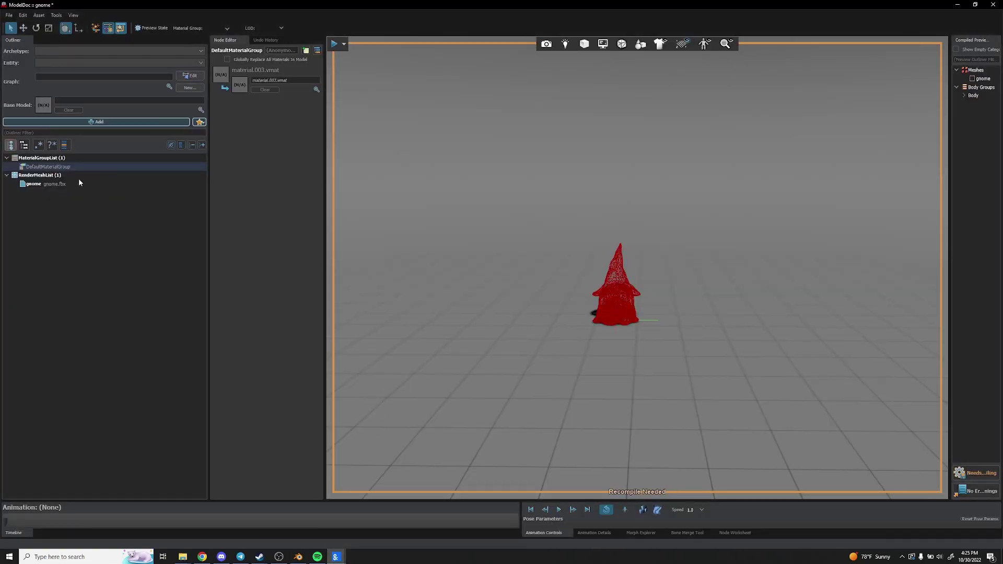
click(316, 89)
text(g)
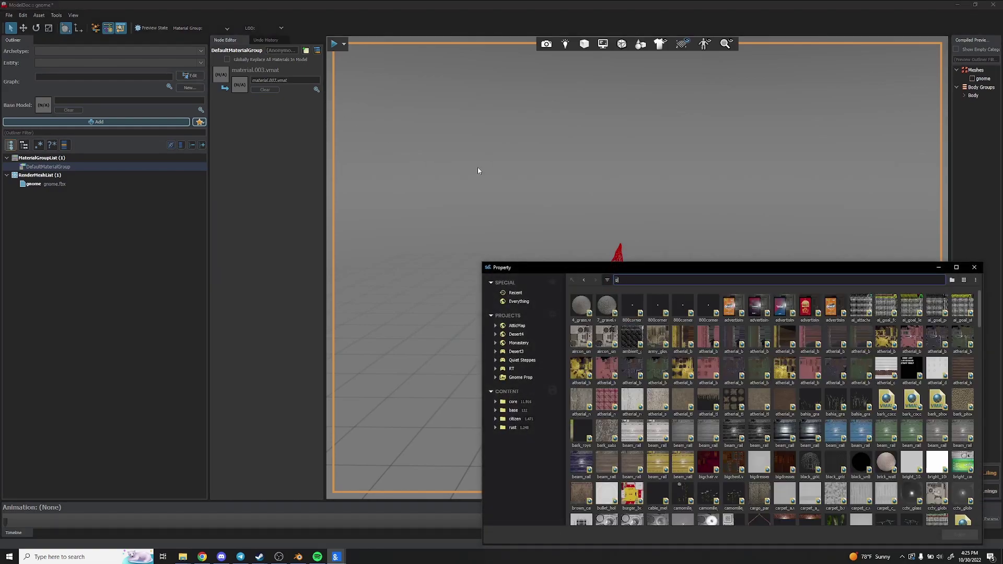
text(nome)
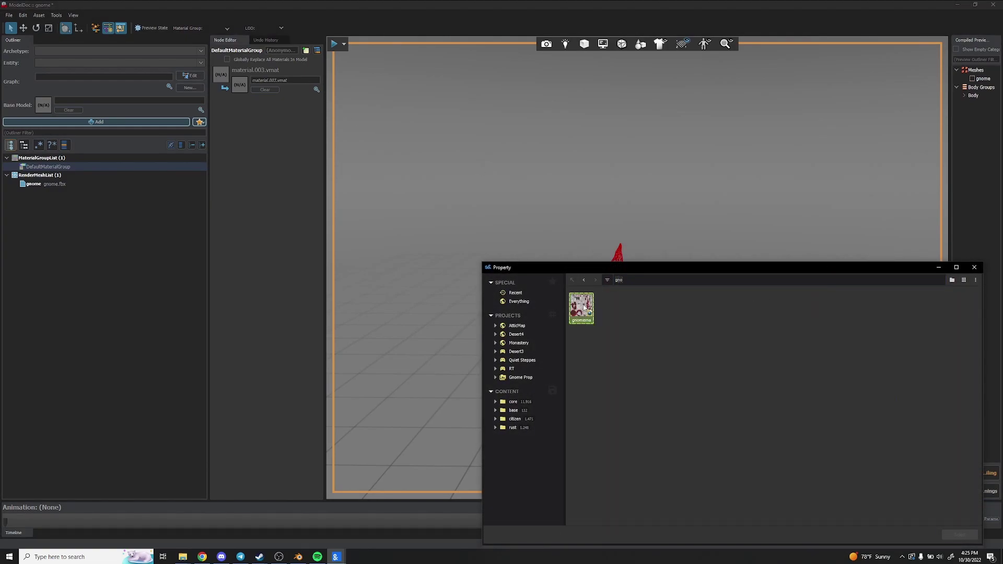
double_click(582, 307)
click(975, 471)
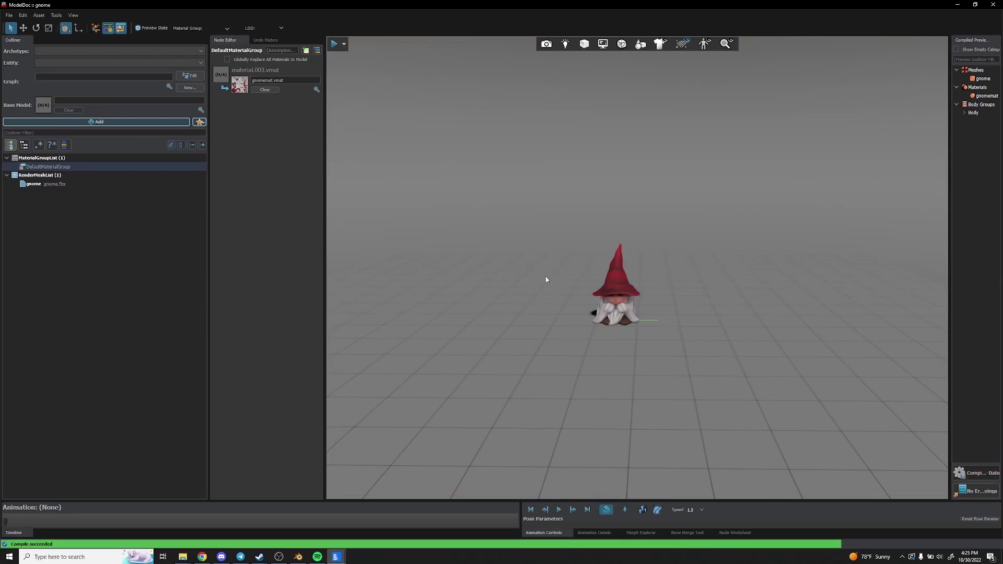
scroll(683, 252, up, 10)
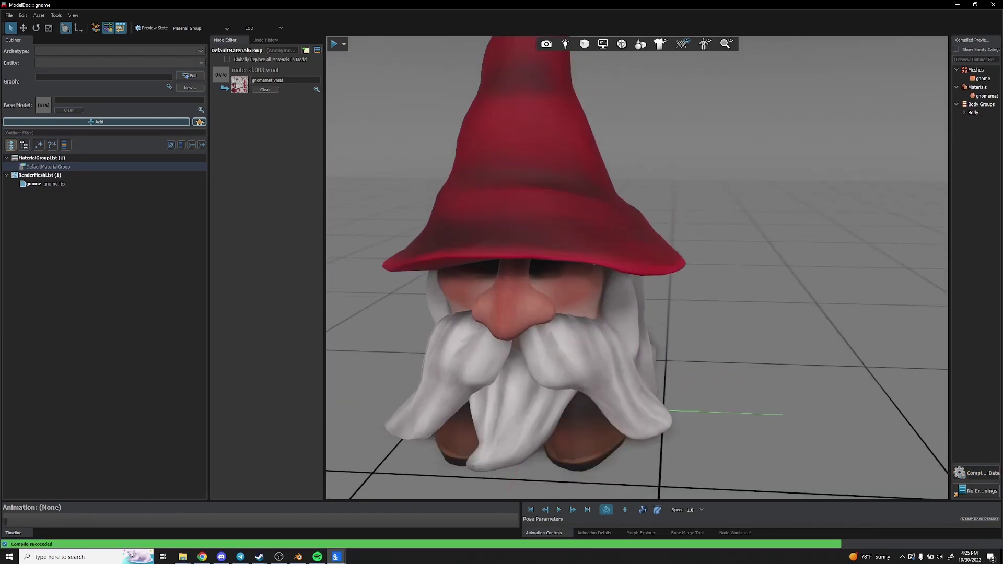
scroll(692, 257, down, 10)
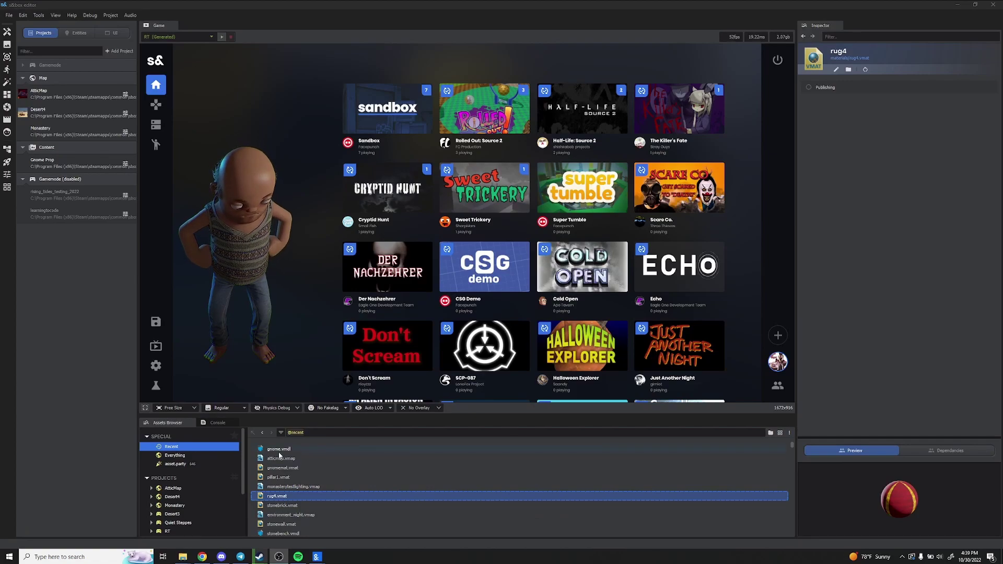
Publish gnome.vmdl to the Test Chamber organisation with the summary "Small gnomish creature" and a description
click(575, 449)
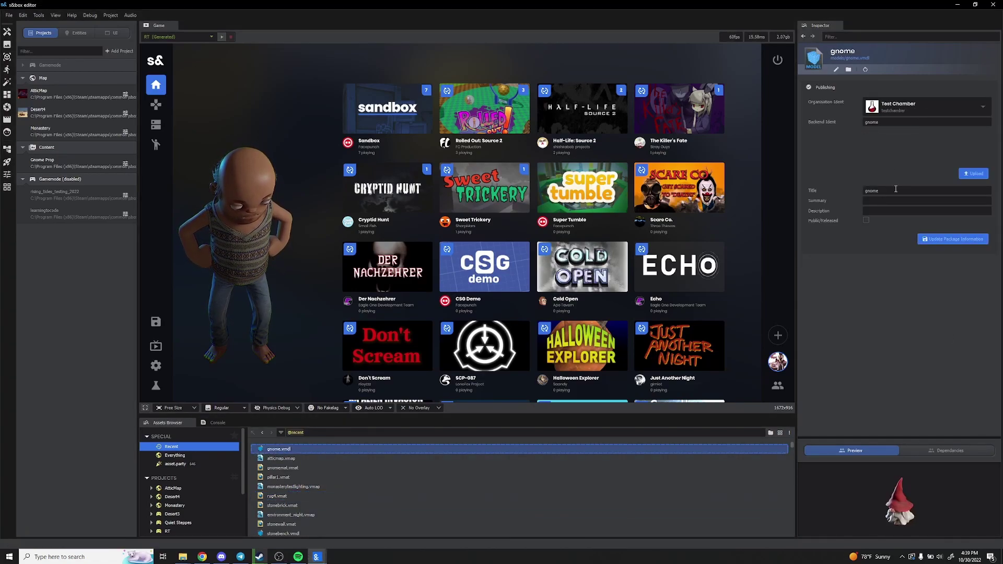
click(973, 174)
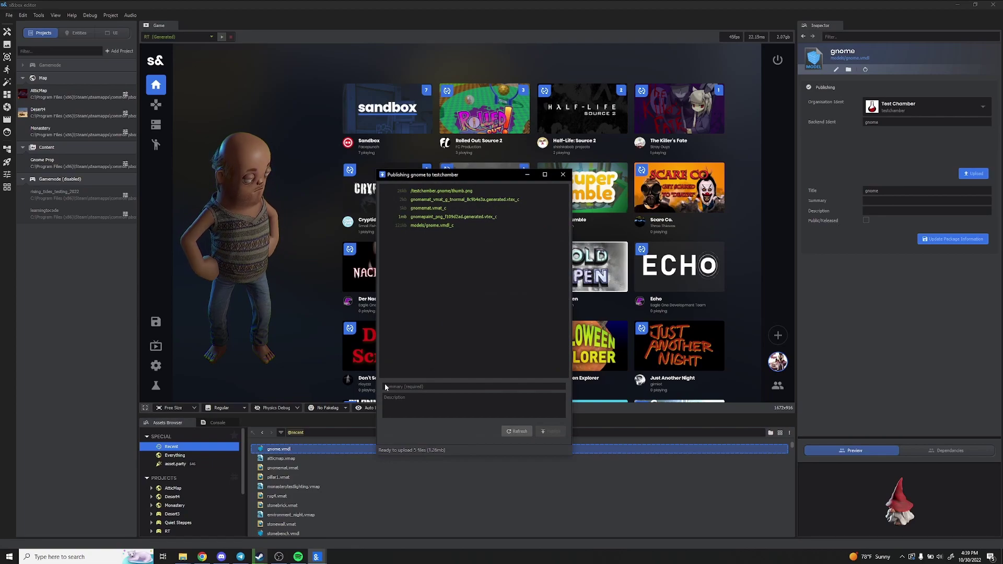
click(405, 387)
text(Small gnom)
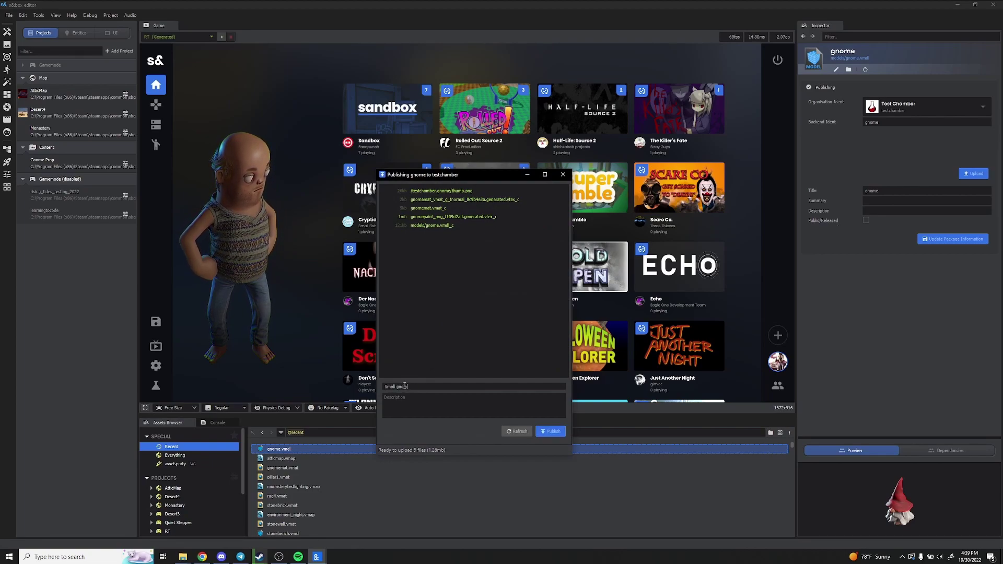
text(es)
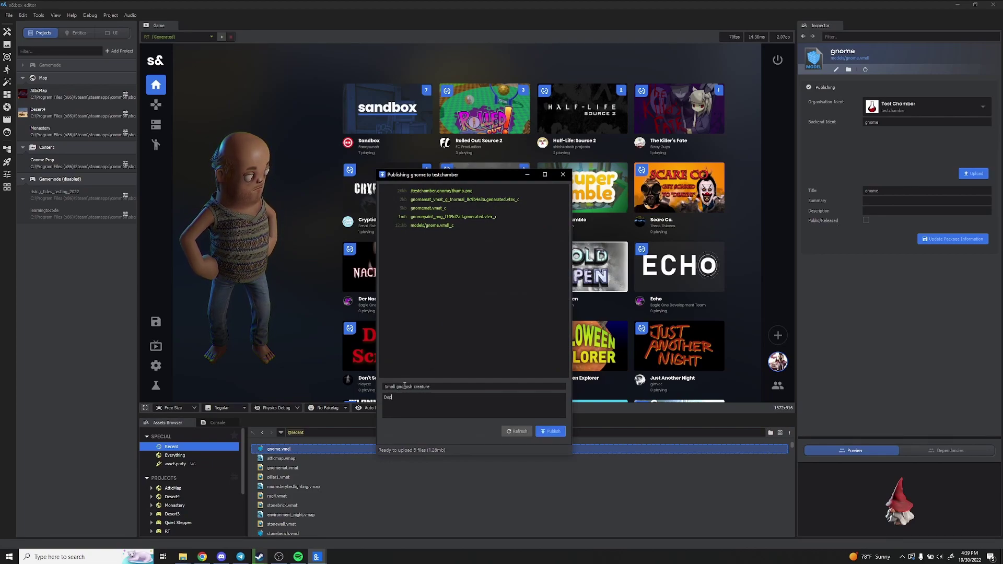
click(554, 438)
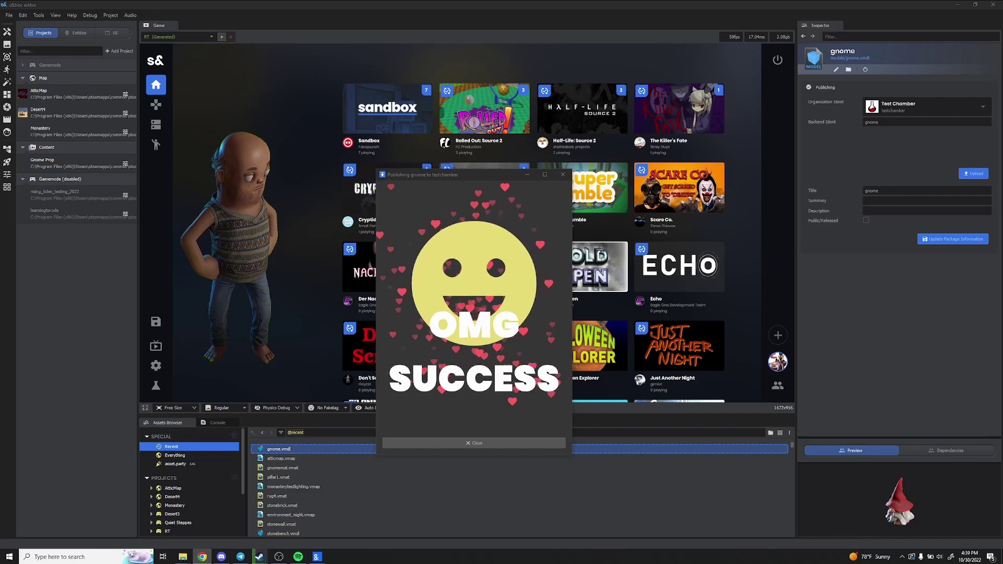
click(522, 443)
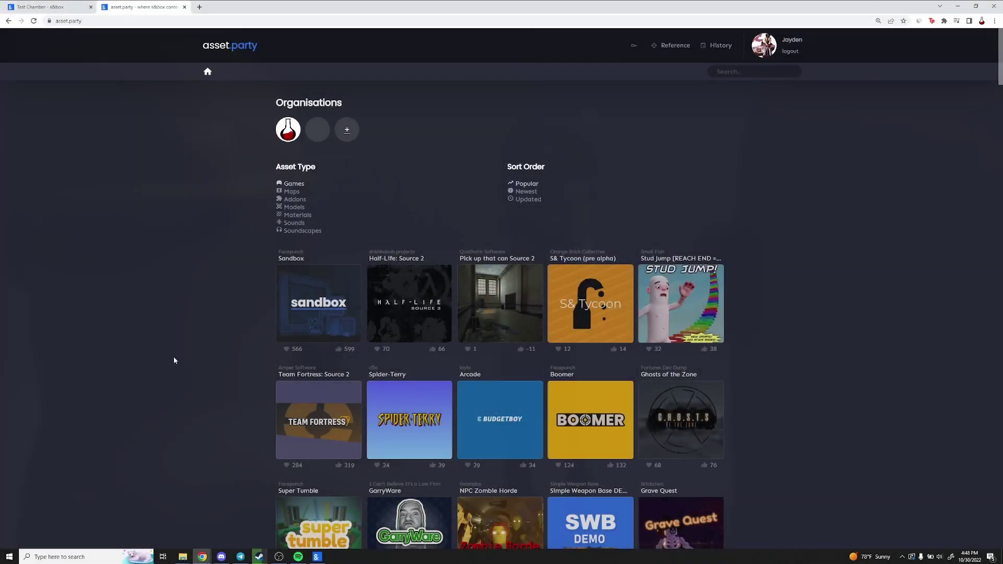
On asset.party, open the Test Chamber gnome asset, set its visibility to Released, and save
click(288, 129)
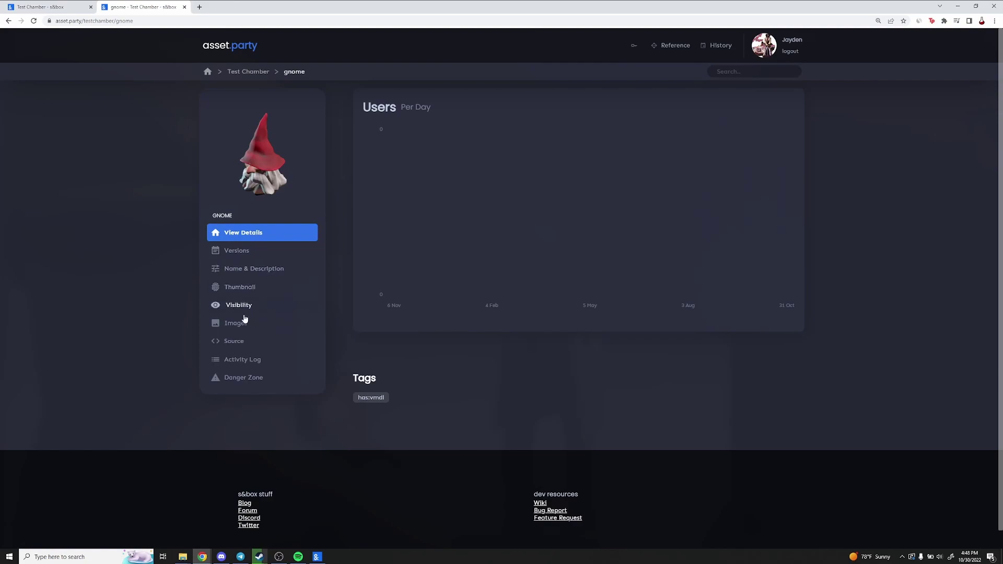
click(243, 316)
click(486, 140)
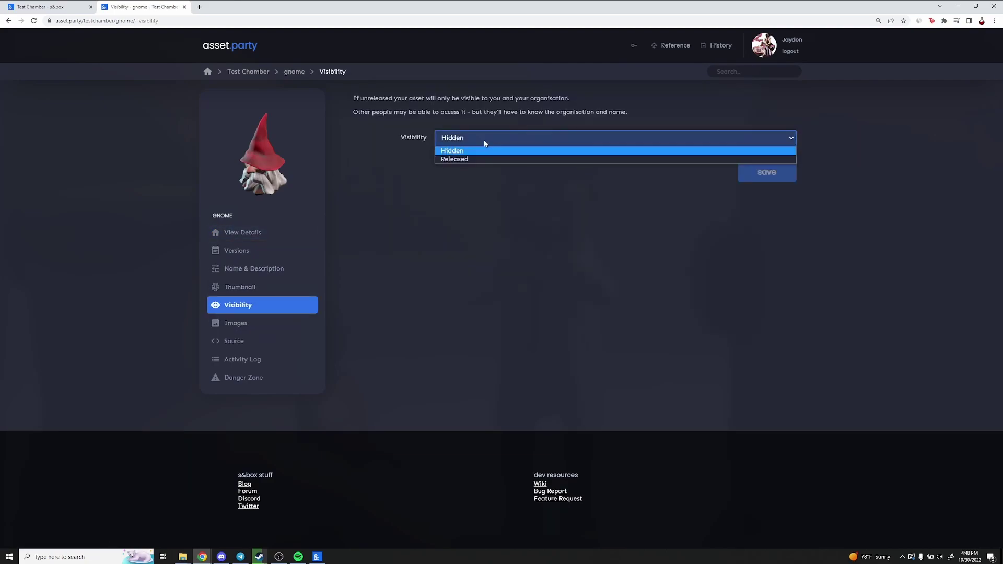
click(481, 158)
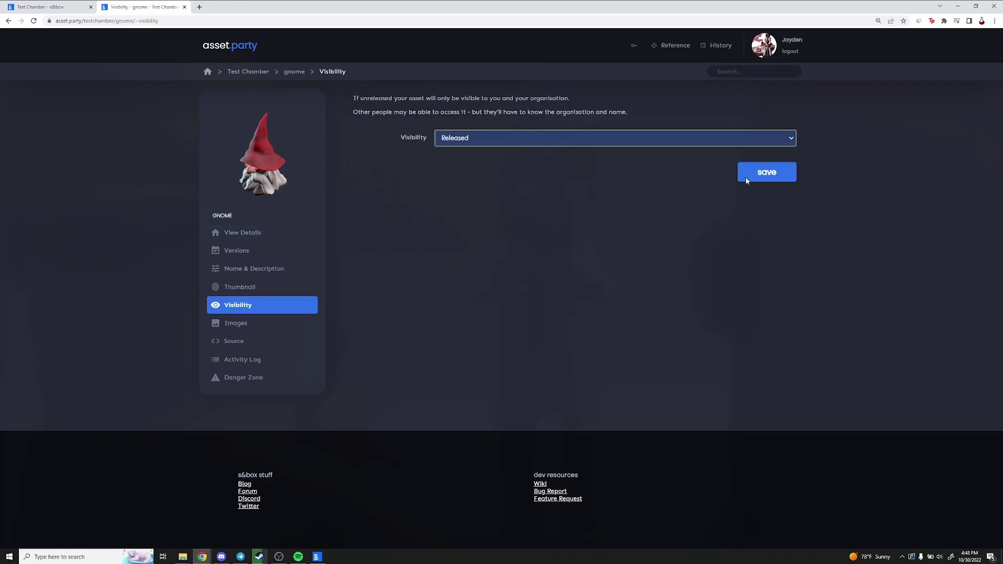
click(778, 182)
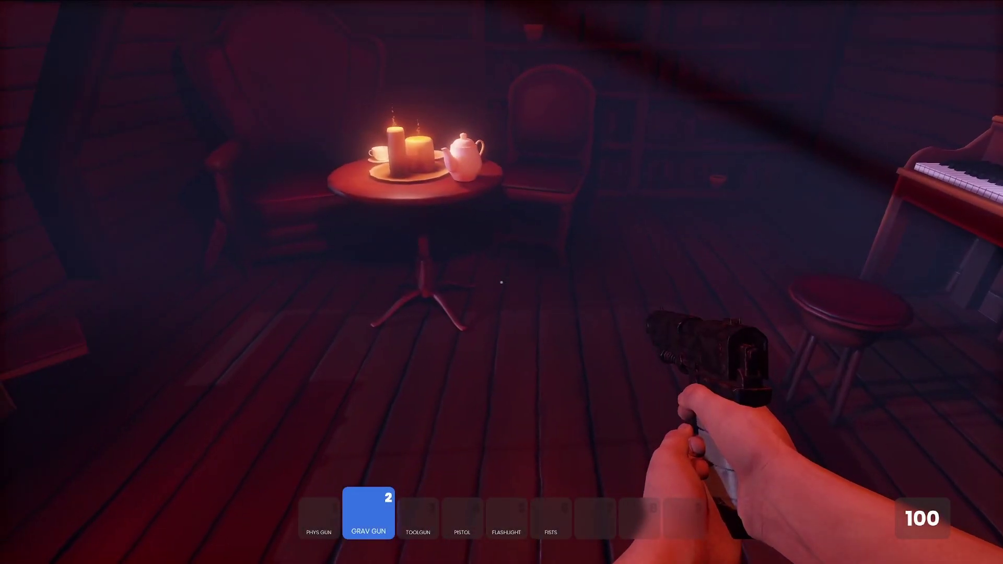
In the sandbox game, spawn the published gnome from the asset.party models
key(q)
click(204, 66)
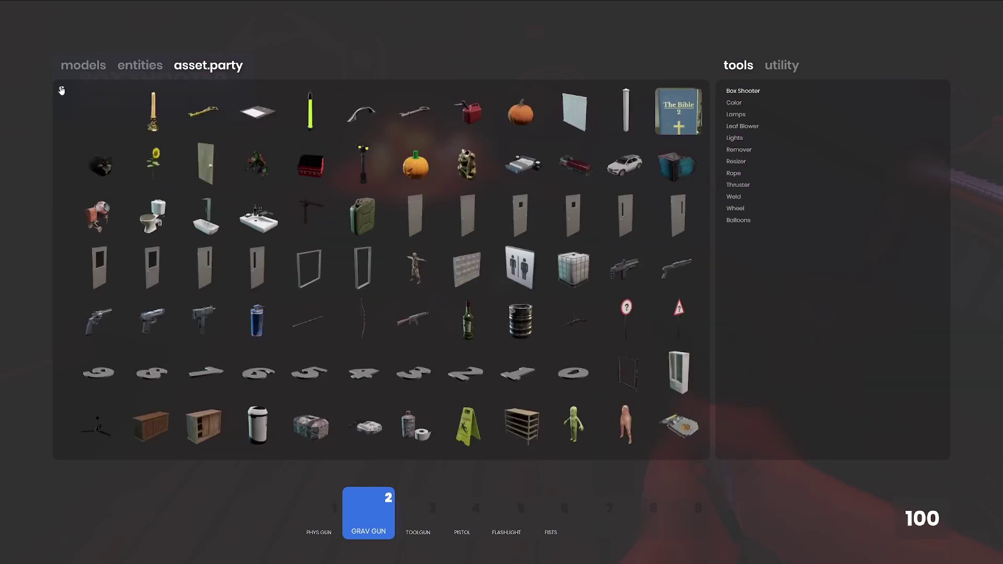
click(91, 118)
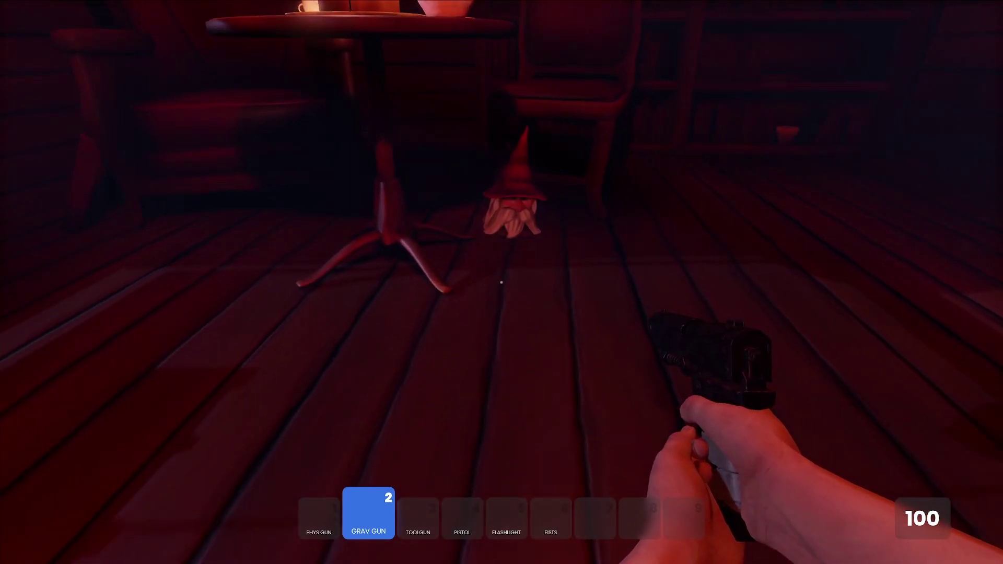
Equip the physics gun, try it on the gnome, and spawn several more gnomes onto the wooden floor
key(3)
key(1)
drag(501, 283, 501, 282)
key(q)
click(96, 112)
click(96, 112)
key(q)
click(103, 114)
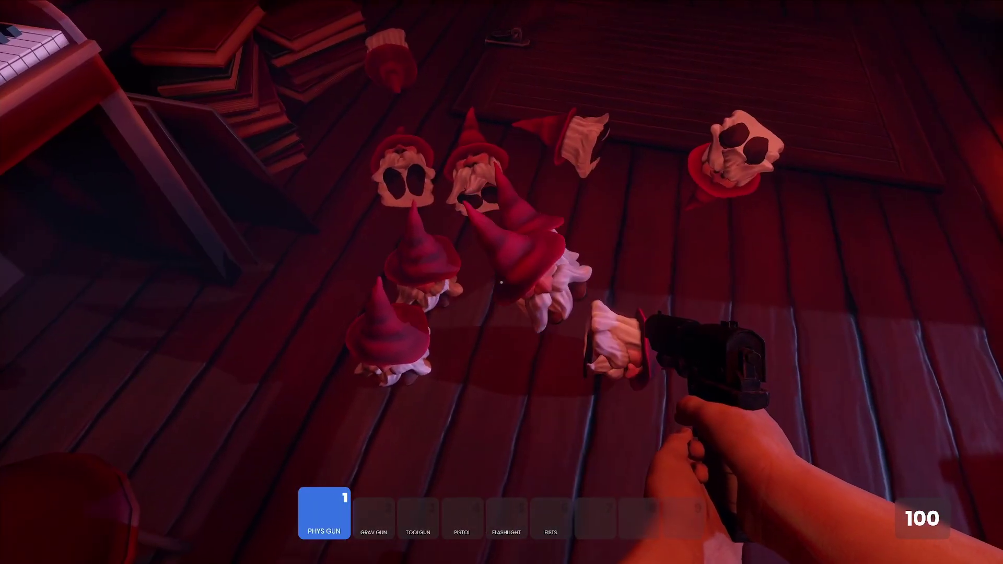